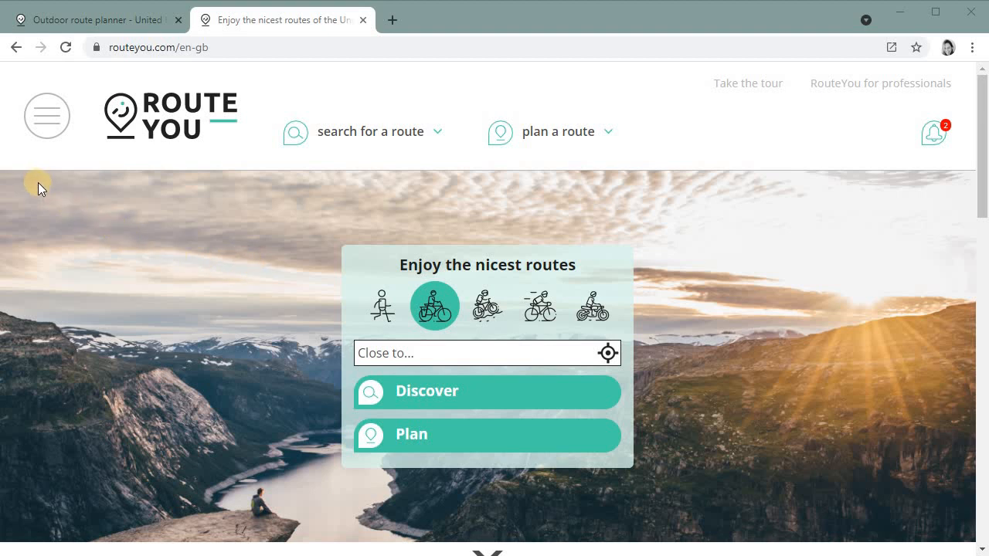
Open the outdoor route planner from the site's main navigation to create a route.
click(48, 131)
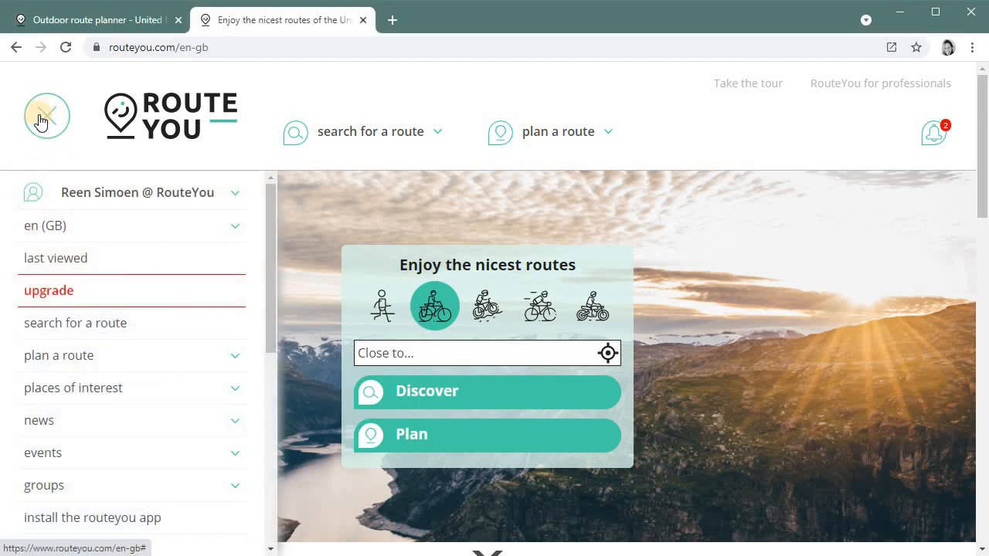
click(72, 360)
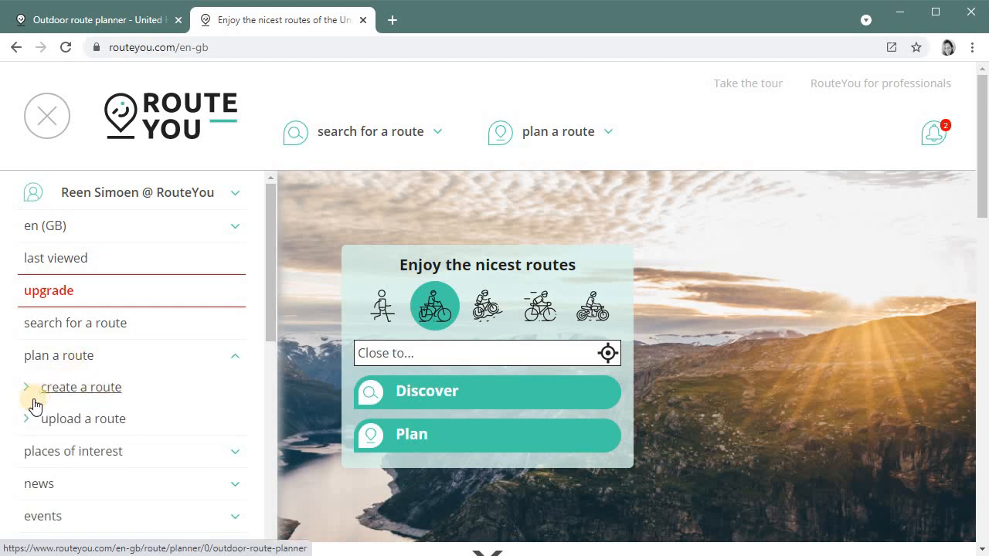
click(95, 397)
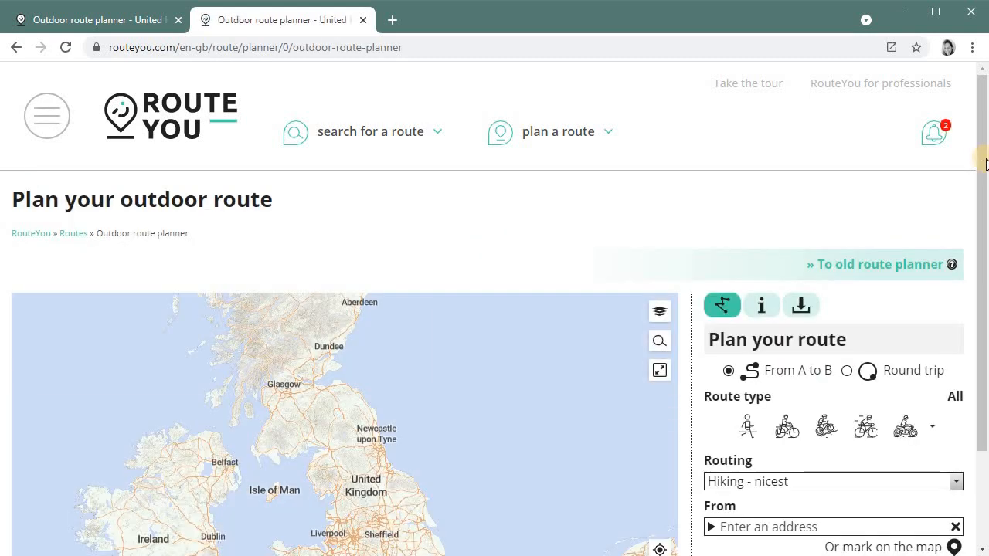
Turn on the Routes layer for the planner map.
drag(981, 167, 649, 357)
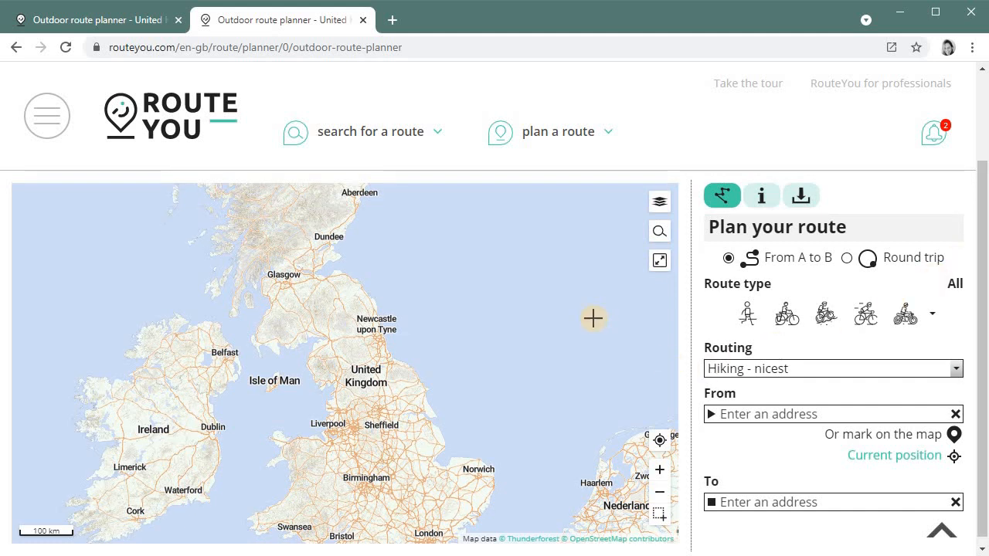
click(656, 212)
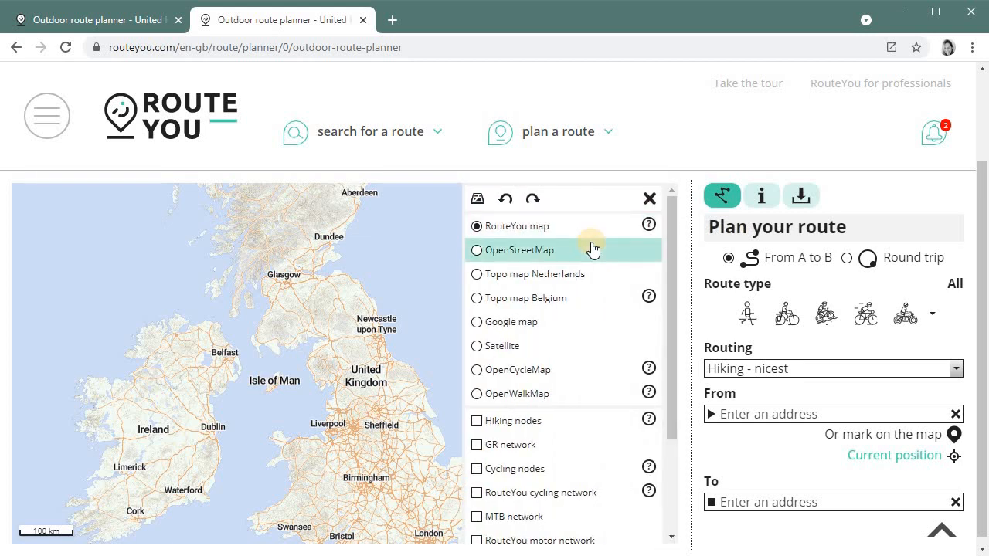
scroll(587, 249, down, 3)
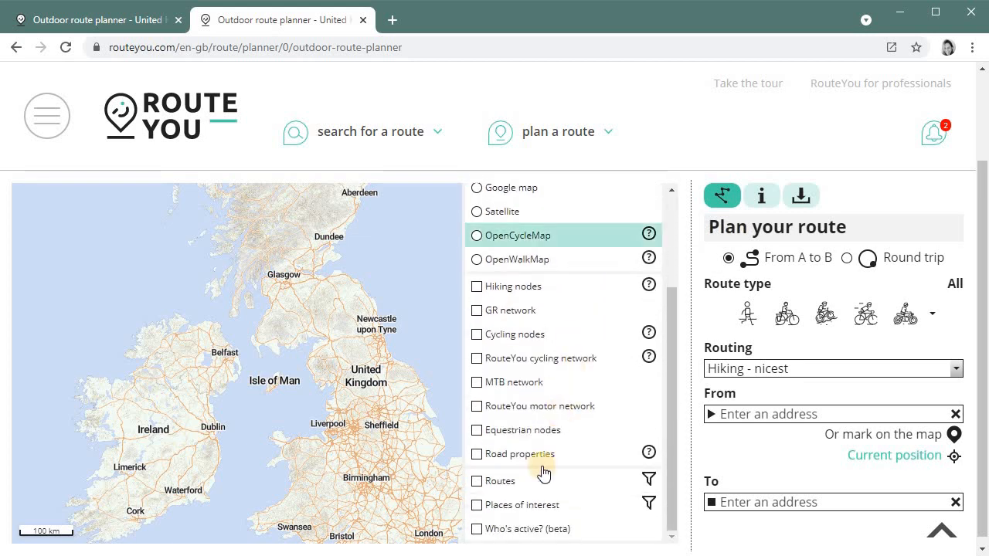
click(477, 483)
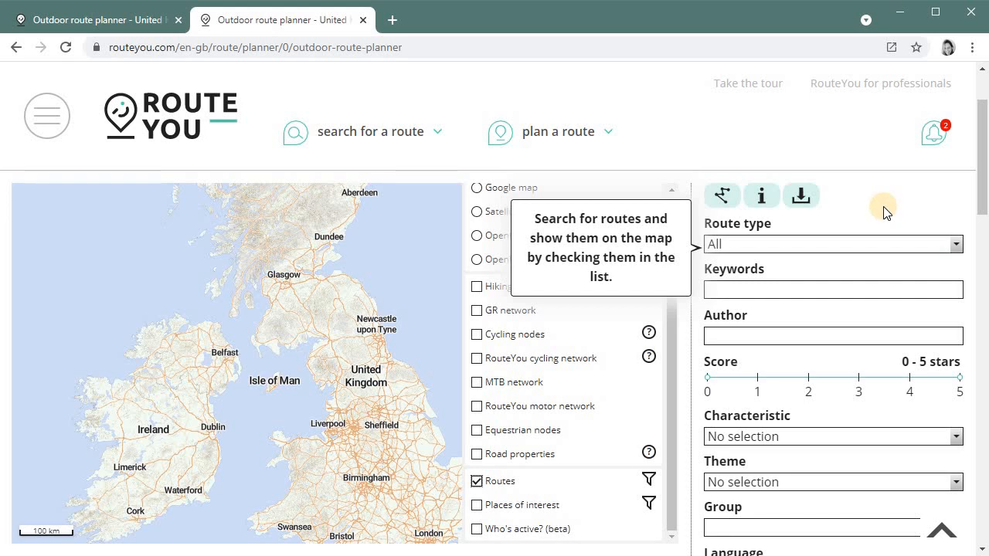
Look through the route search filters, including length, difficulty level and sorting, and return to route planning.
scroll(885, 212, down, 1)
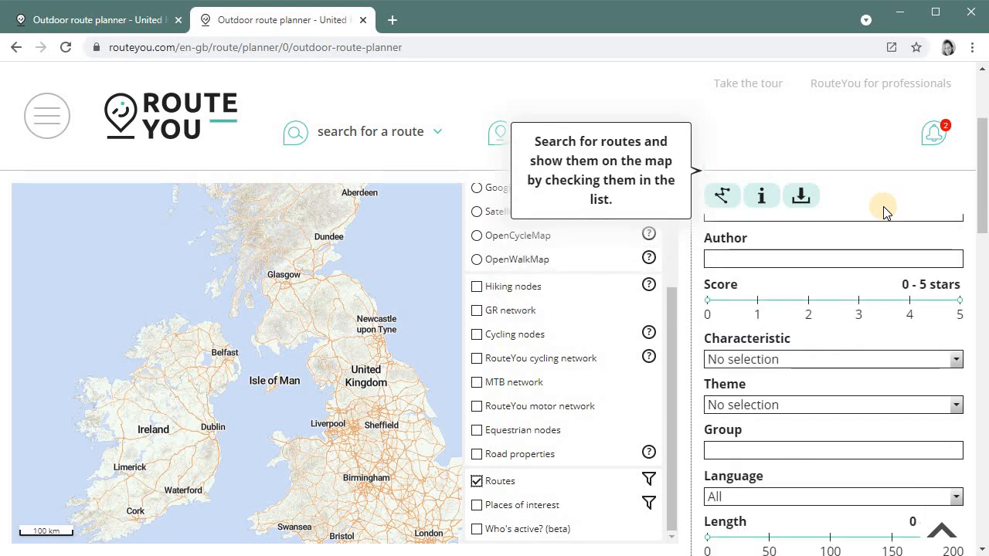
scroll(883, 206, down, 3)
scroll(884, 213, down, 1)
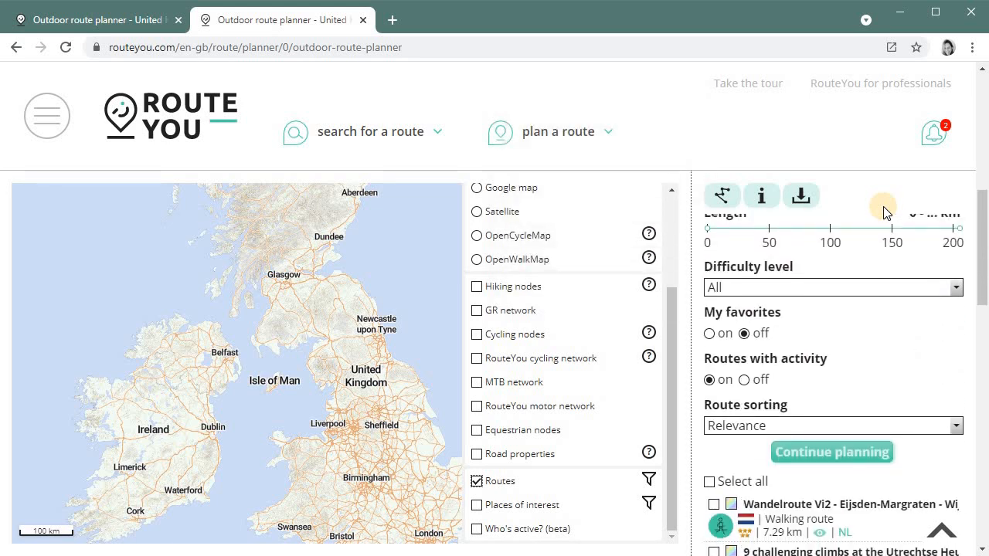
click(825, 457)
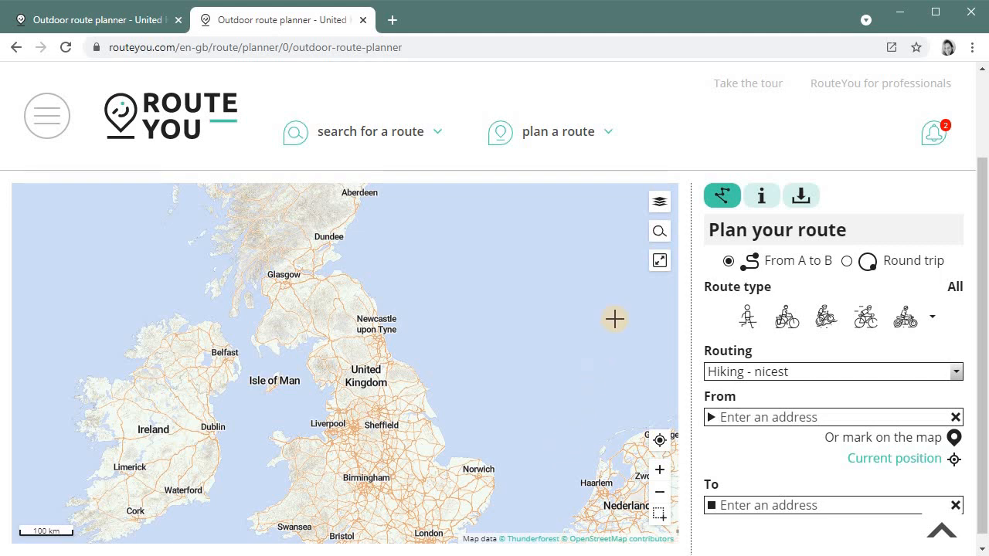
Reopen the search filters of the Routes map layer.
click(658, 205)
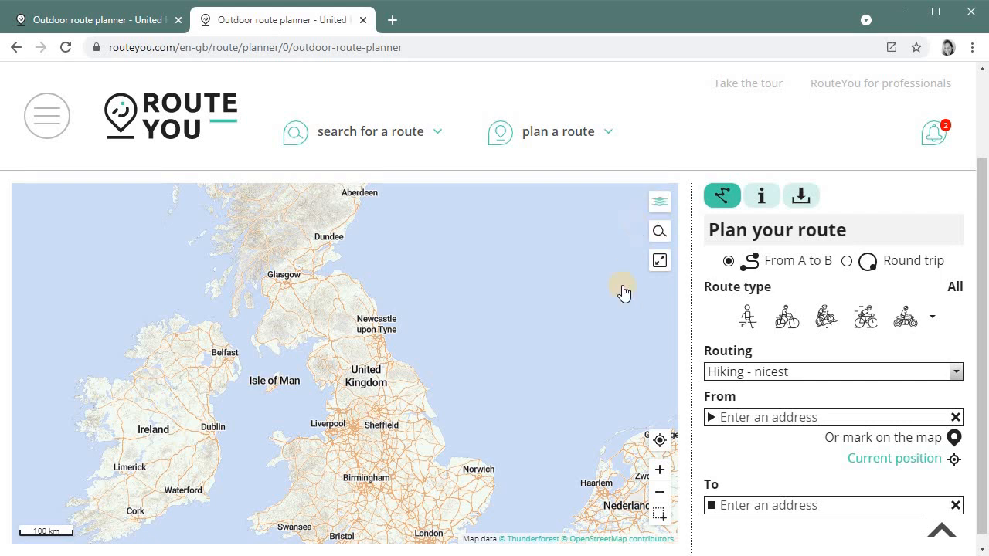
scroll(596, 397, down, 2)
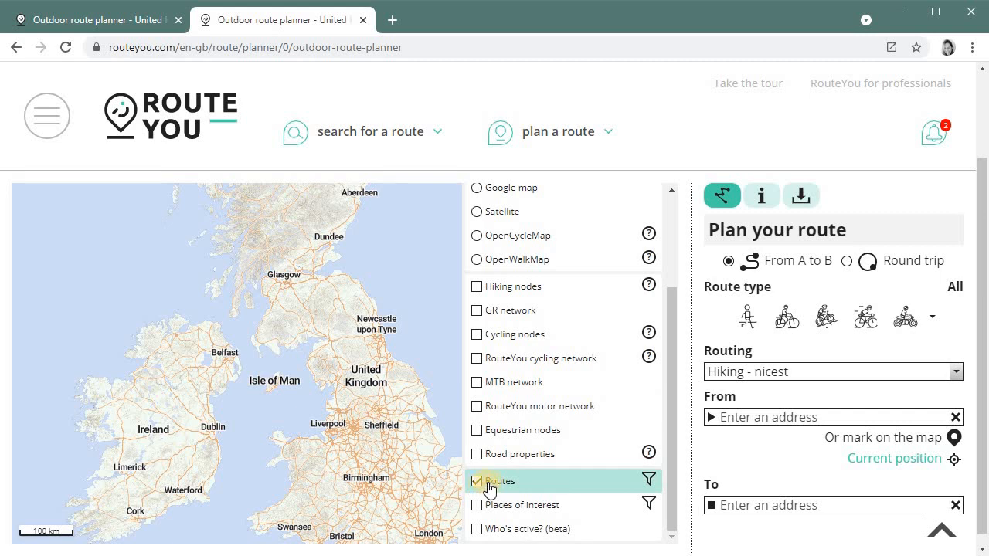
click(649, 482)
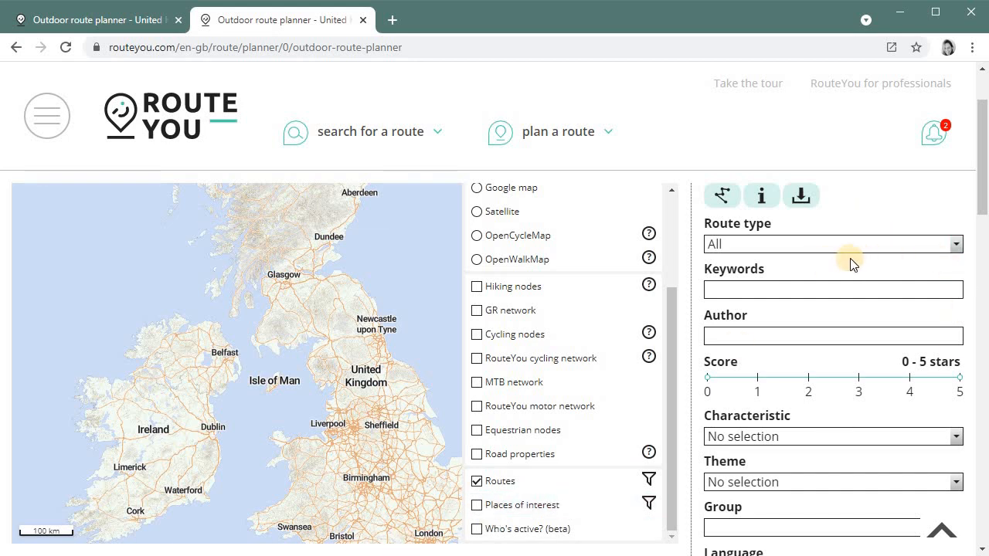
Expand all route types and filter the routes to Recreational walking route.
click(817, 250)
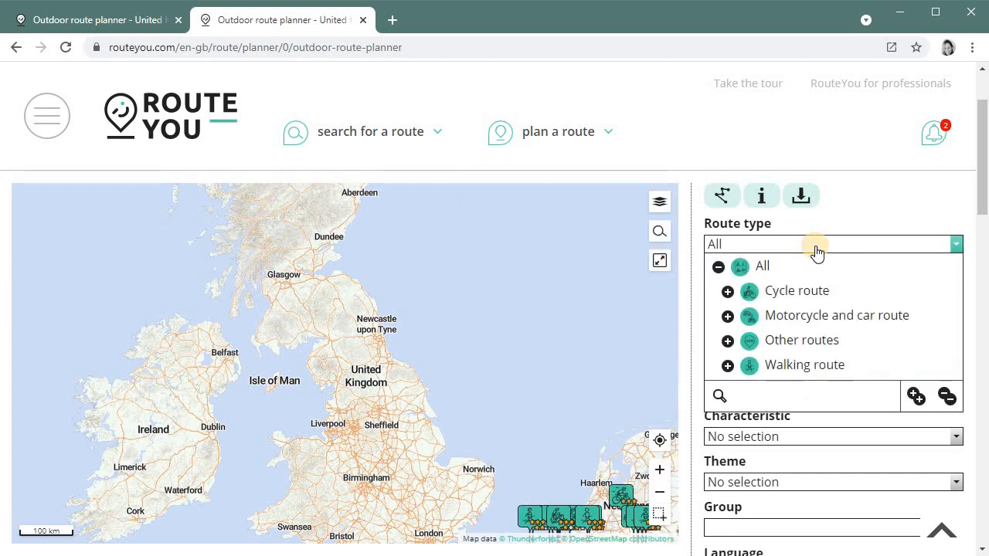
click(913, 397)
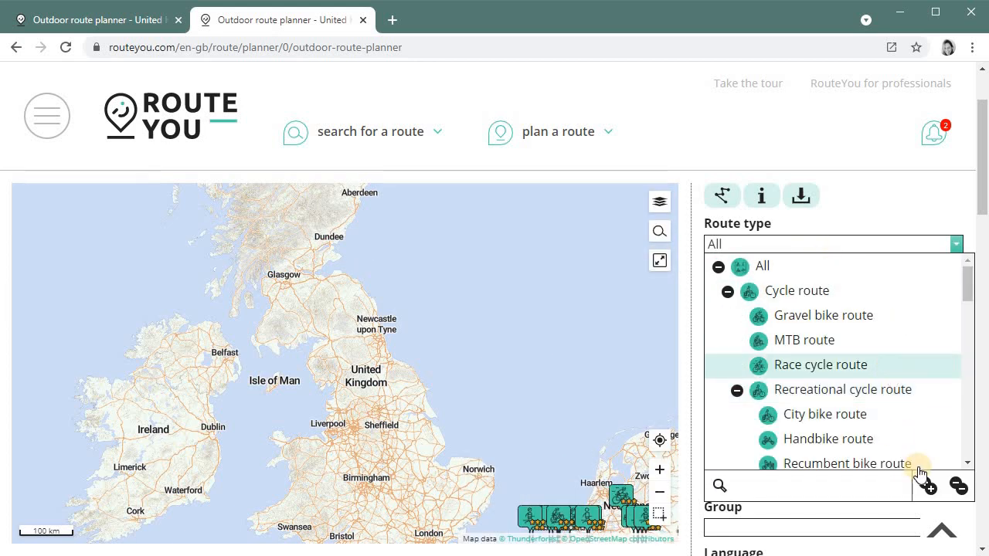
scroll(896, 369, down, 5)
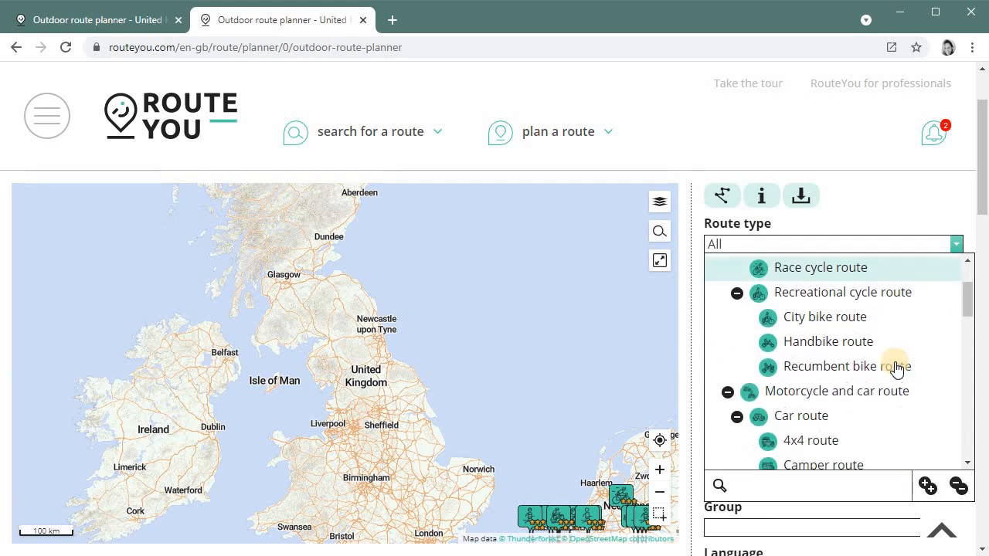
scroll(897, 369, down, 6)
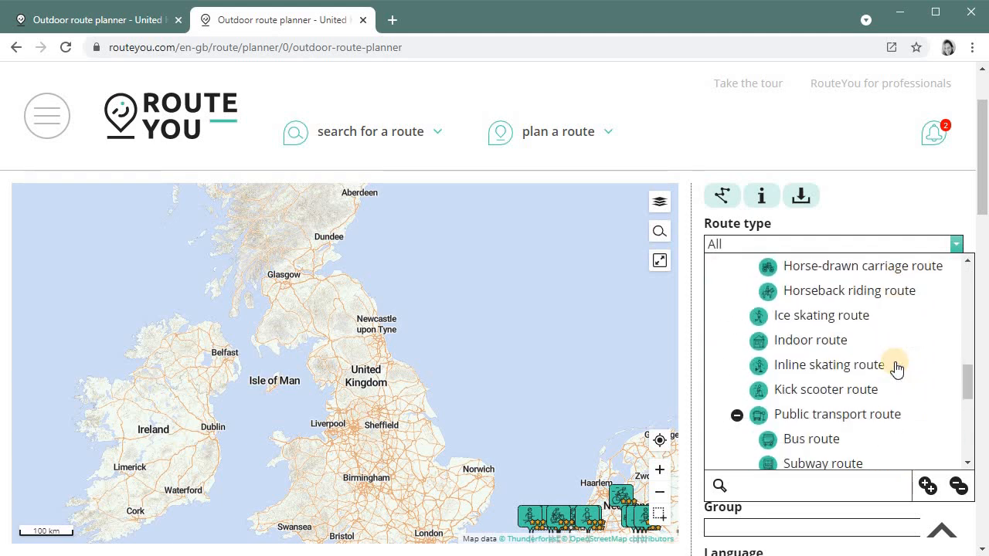
scroll(847, 334, down, 3)
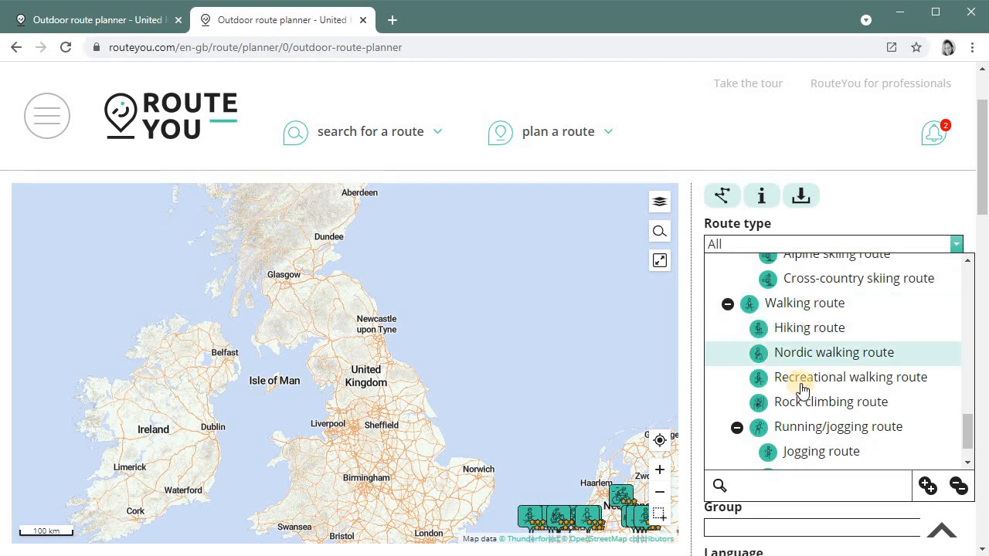
click(892, 384)
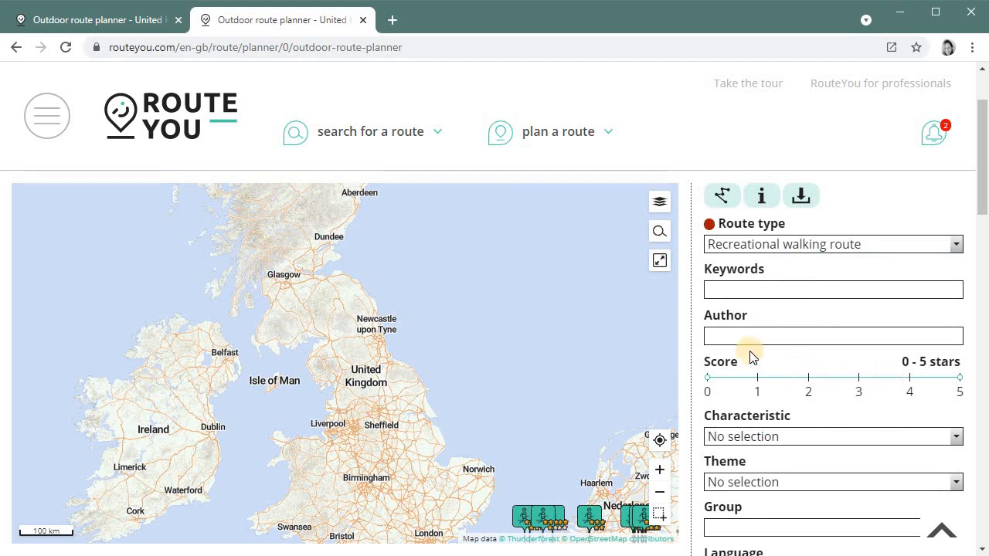
Filter the routes by the keyword "forest".
click(770, 290)
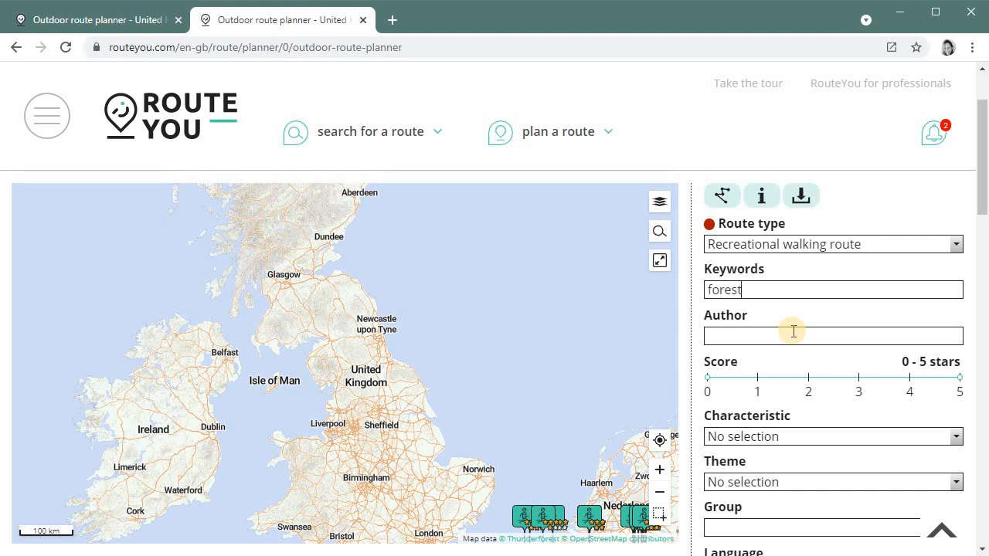
text(forest)
key(Return)
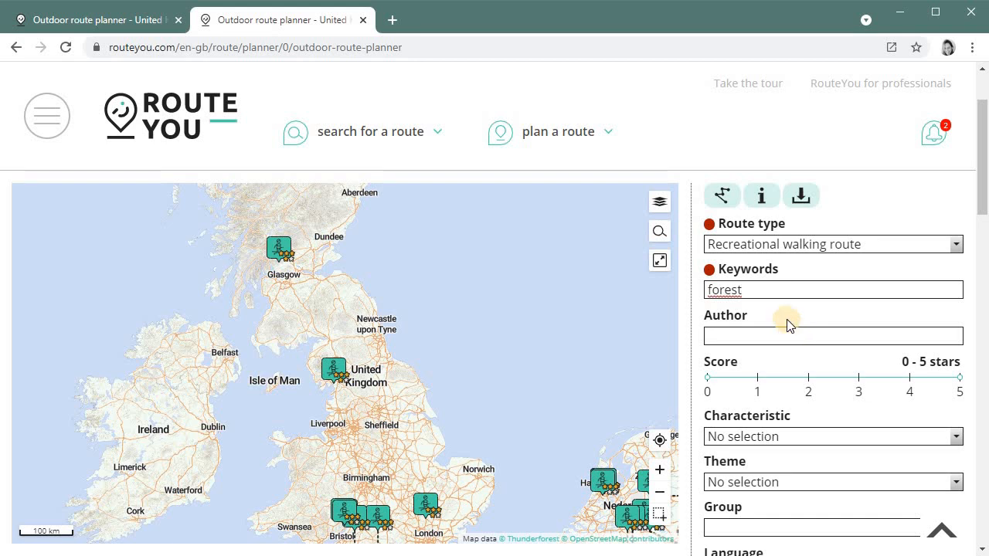
Check the Author filter's suggestions without choosing any, and limit the route score to 3 - 5 stars.
double_click(725, 316)
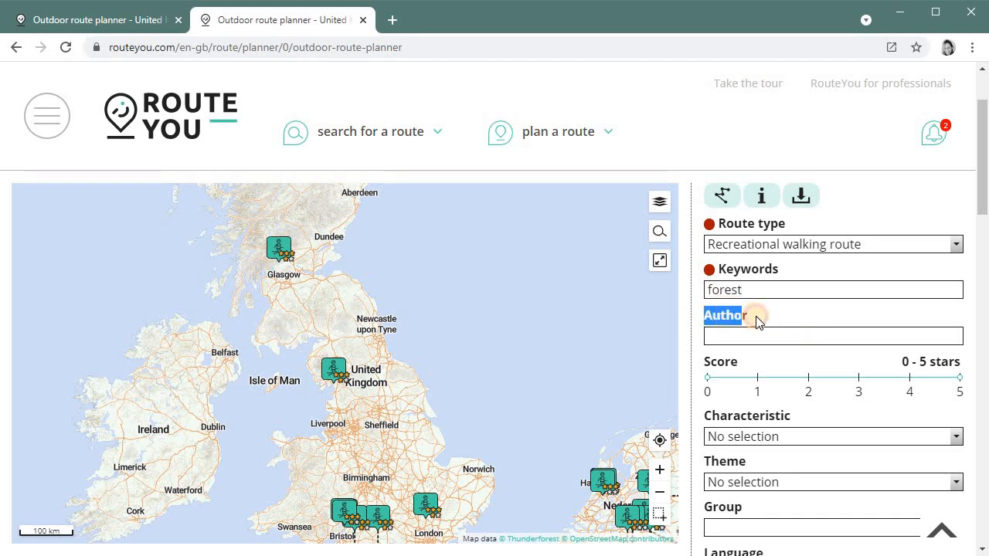
click(756, 316)
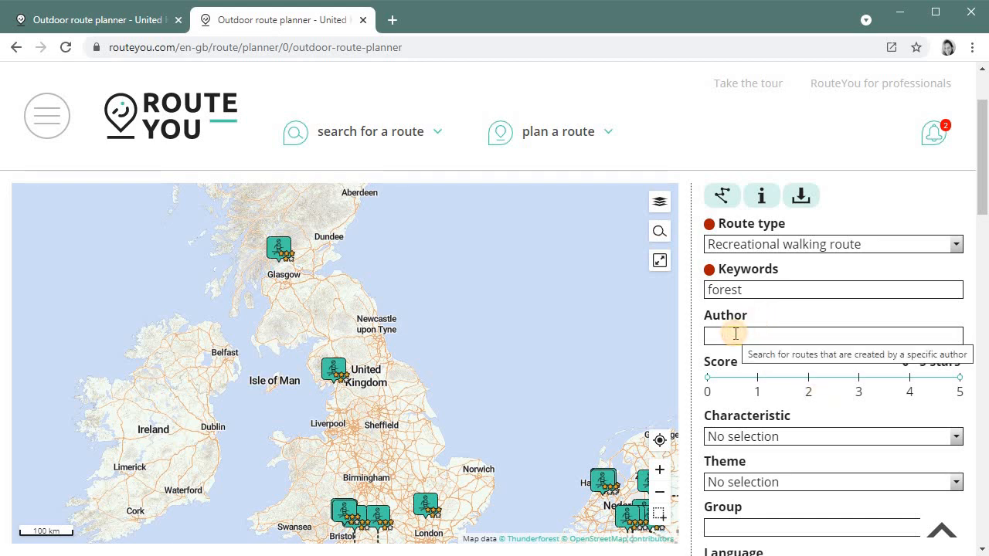
click(736, 334)
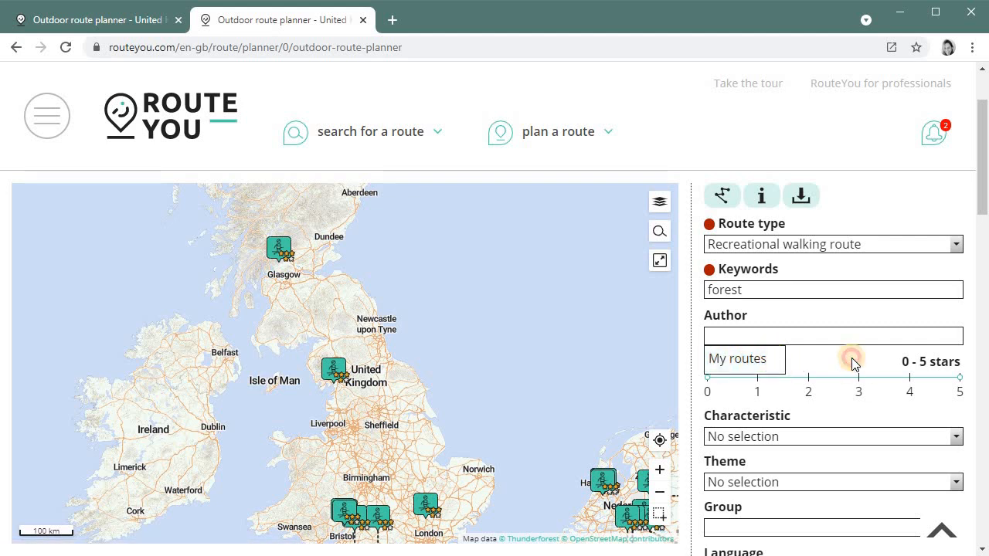
drag(708, 378, 850, 402)
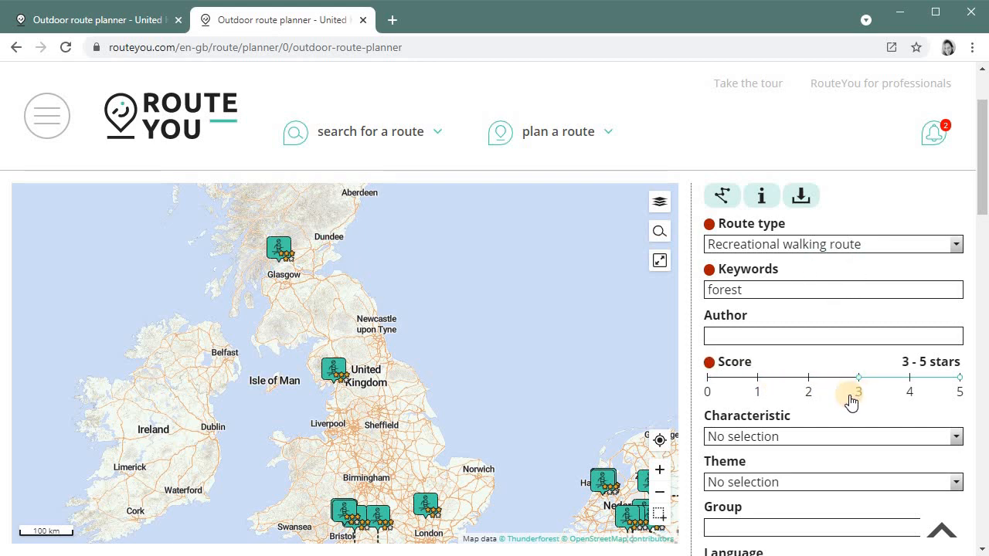
Set the route characteristic filter to Loop-shaped.
scroll(850, 401, down, 1)
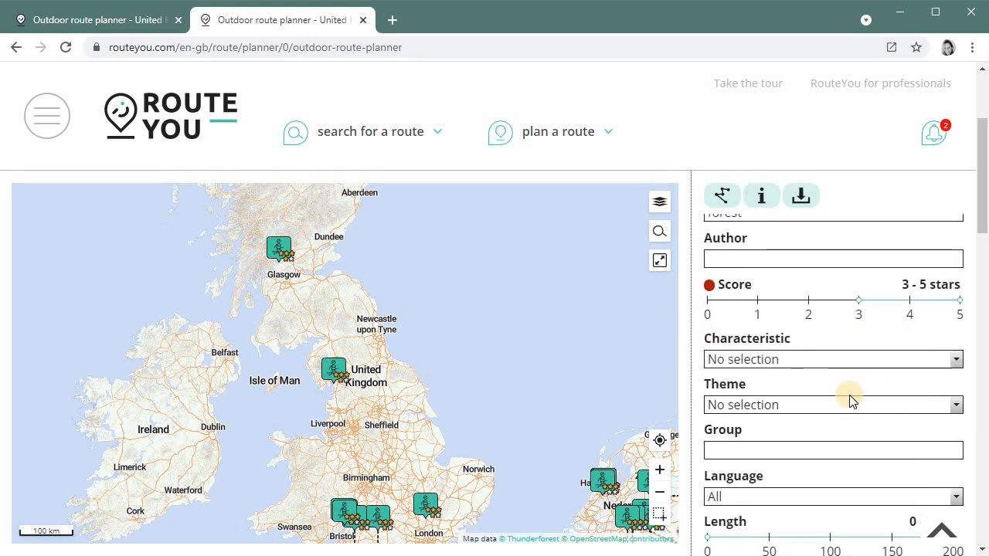
click(781, 359)
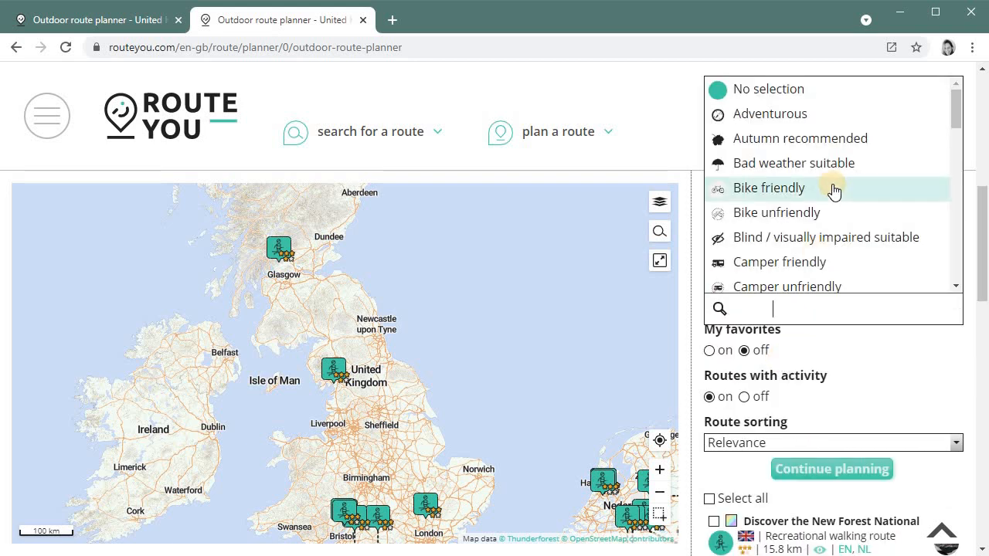
scroll(834, 190, down, 2)
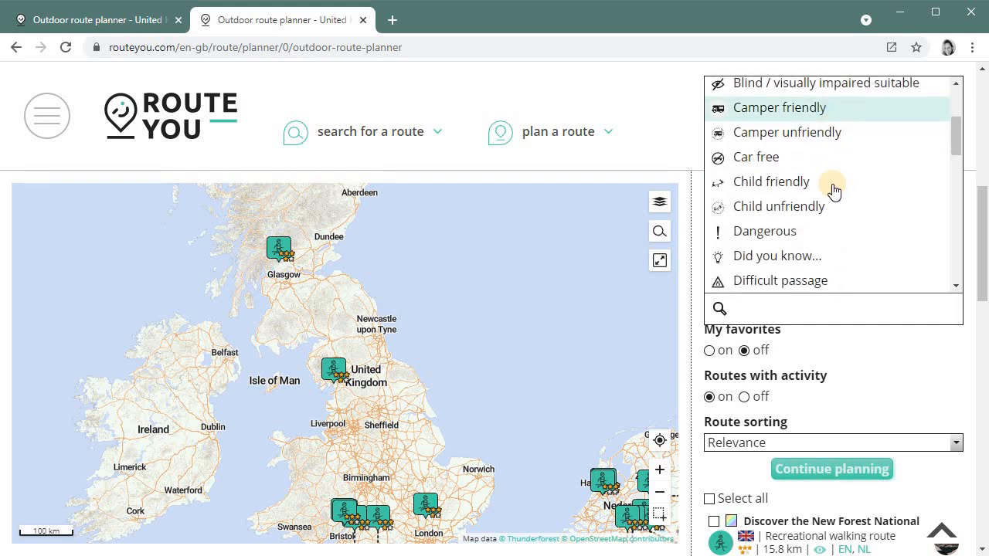
scroll(834, 191, down, 4)
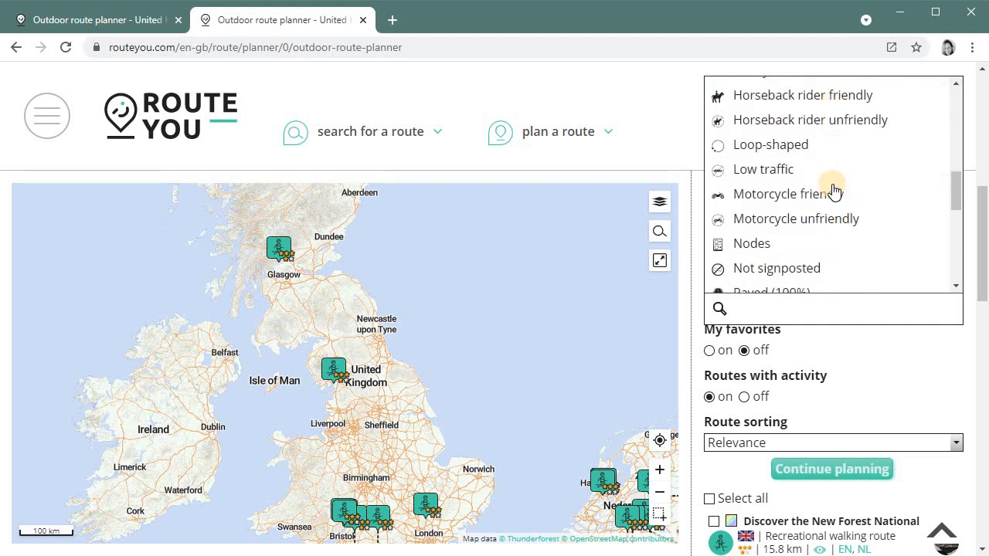
click(796, 145)
scroll(809, 407, up, 2)
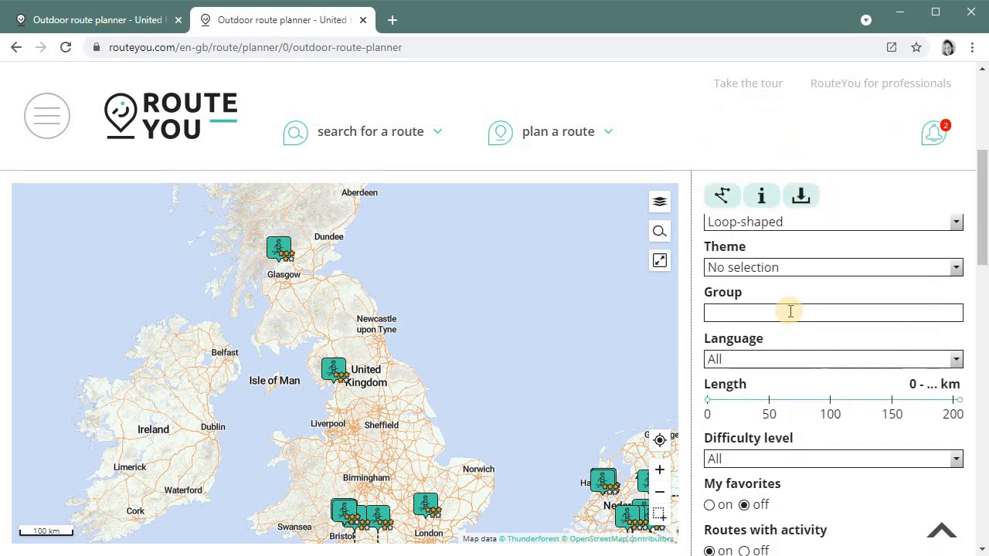
Set the theme filter to Nature and look through the list of matching routes.
click(742, 271)
scroll(858, 393, down, 3)
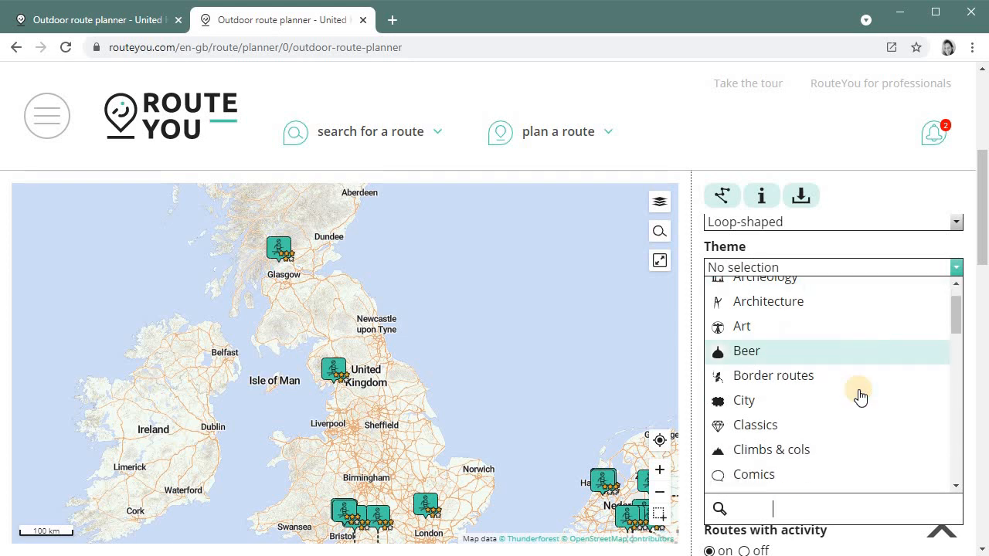
scroll(860, 397, down, 2)
scroll(859, 395, down, 4)
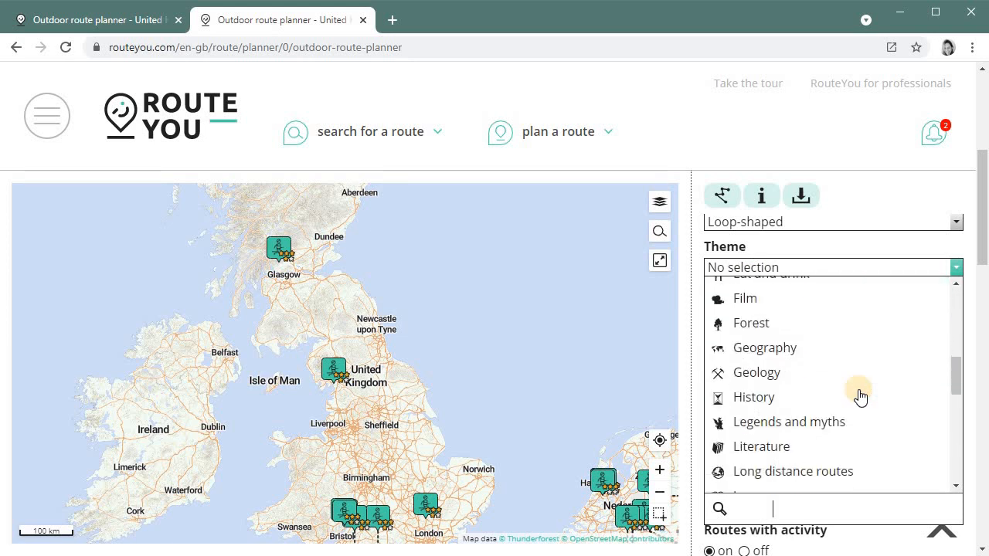
click(801, 440)
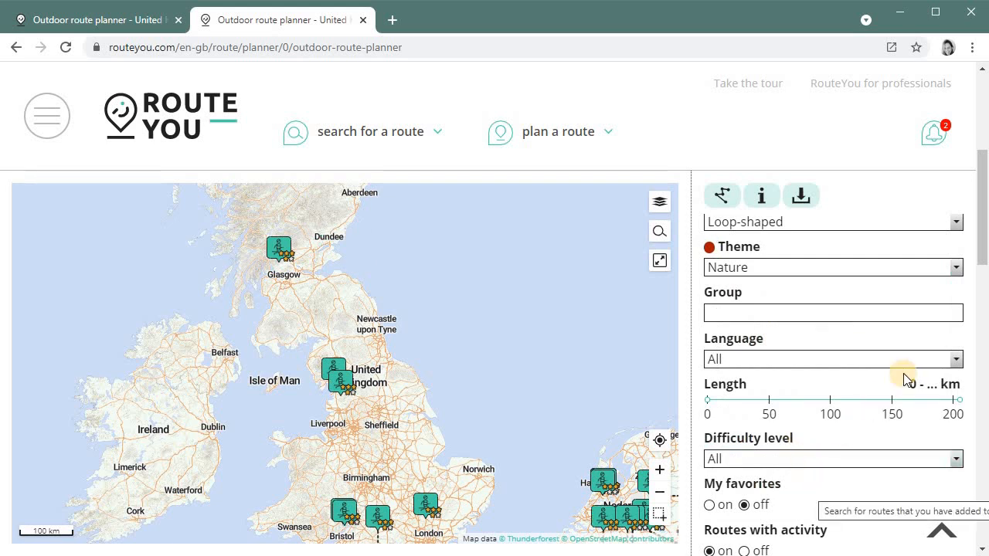
scroll(904, 380, down, 2)
scroll(904, 379, down, 6)
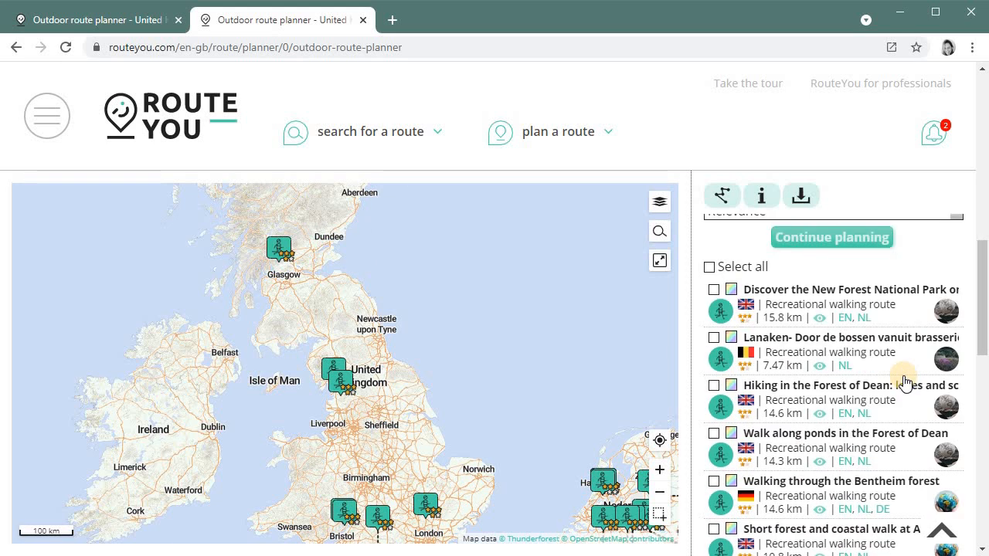
scroll(904, 377, up, 3)
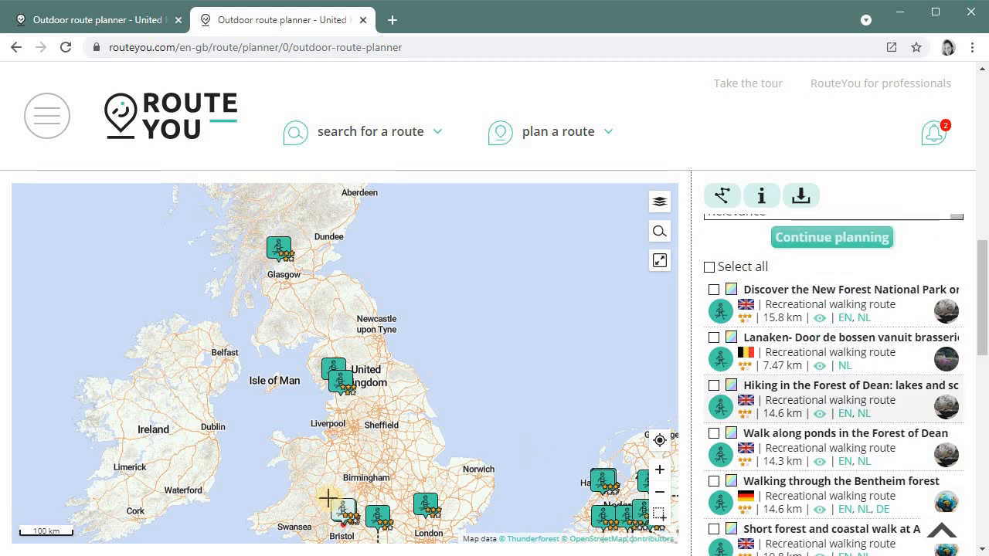
Search the map for "Wye valley".
double_click(331, 487)
scroll(352, 511, up, 1)
drag(351, 511, 307, 386)
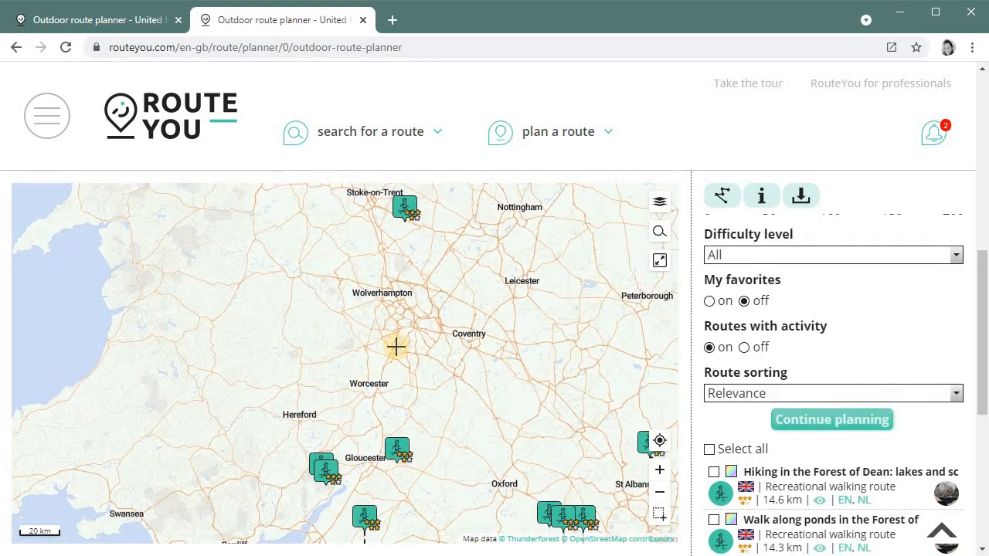
double_click(396, 349)
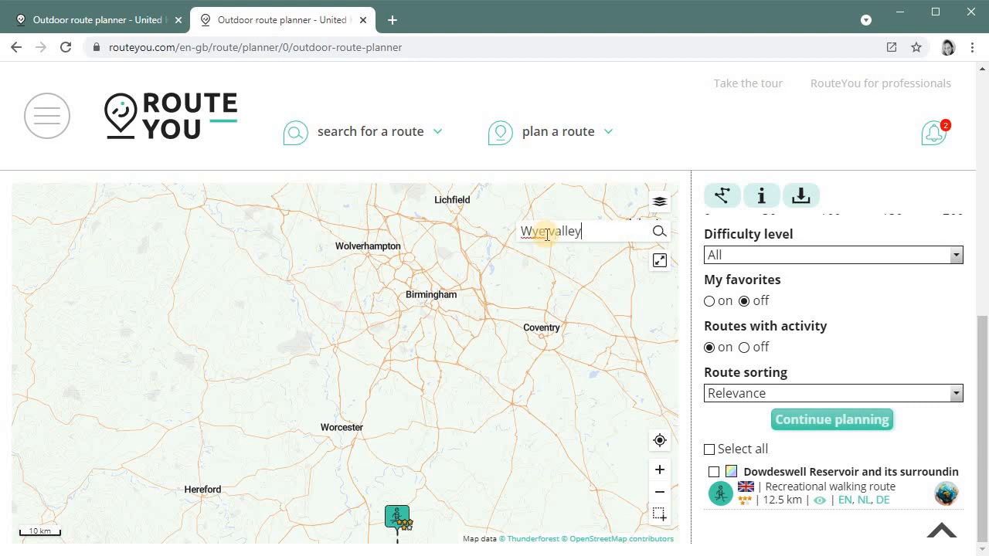
key(Return)
Locate the Forest of Dean east of Monmouth on the map and preview the walking routes marked there.
scroll(438, 342, down, 3)
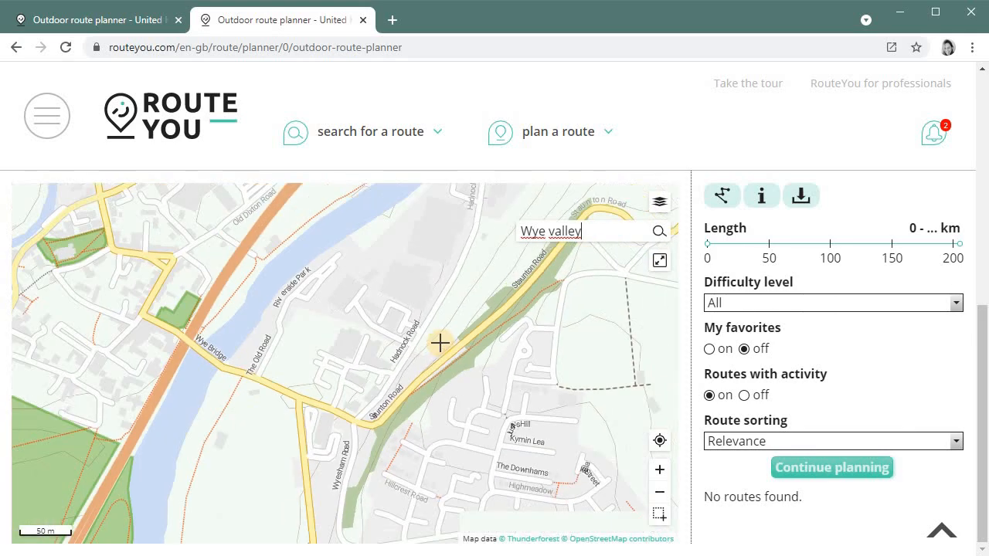
scroll(436, 341, down, 1)
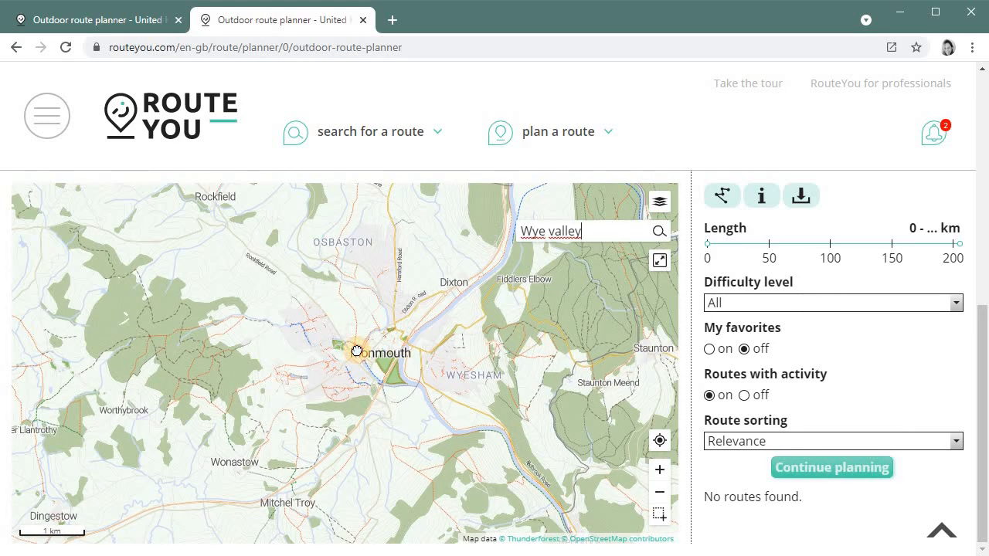
scroll(356, 350, up, 5)
scroll(356, 350, down, 4)
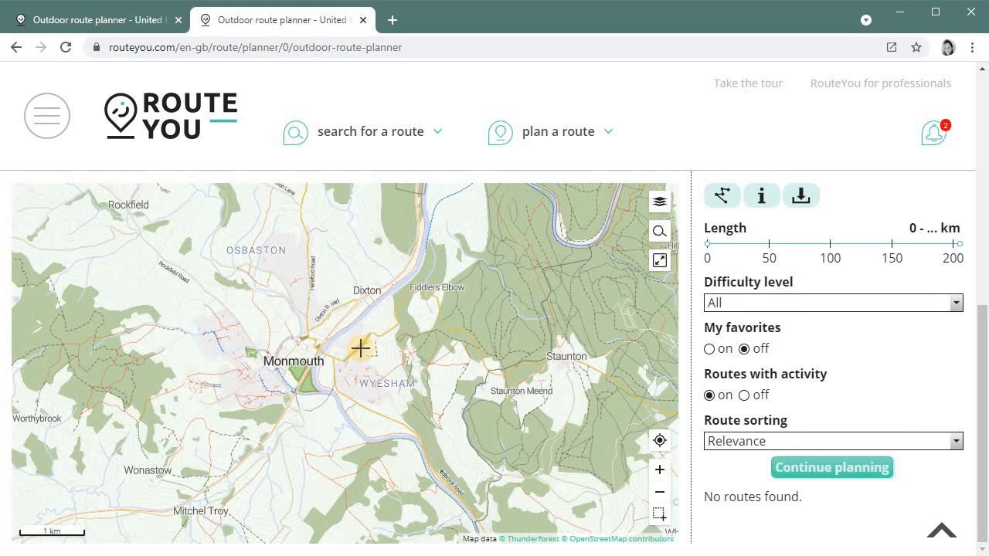
scroll(462, 342, down, 1)
drag(495, 367, 282, 317)
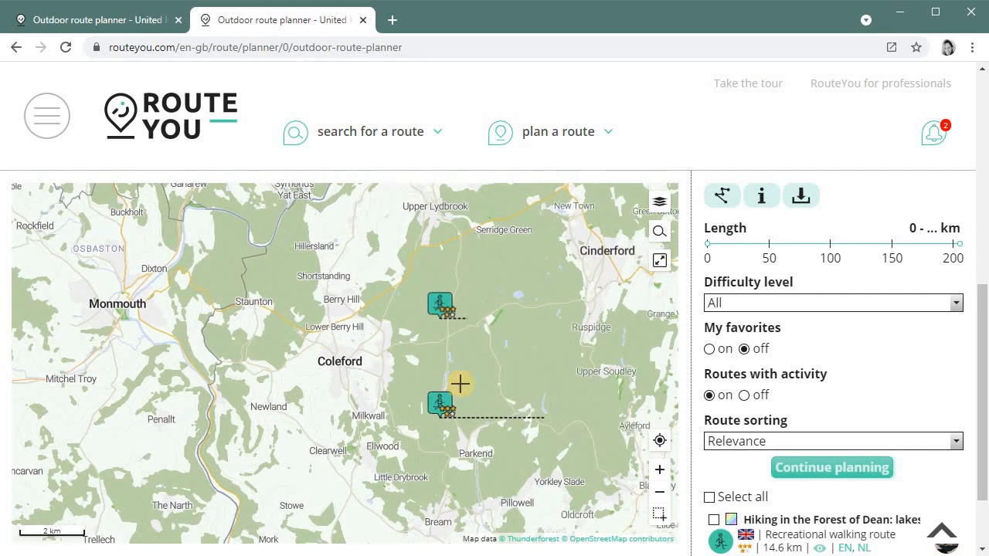
drag(467, 387, 245, 348)
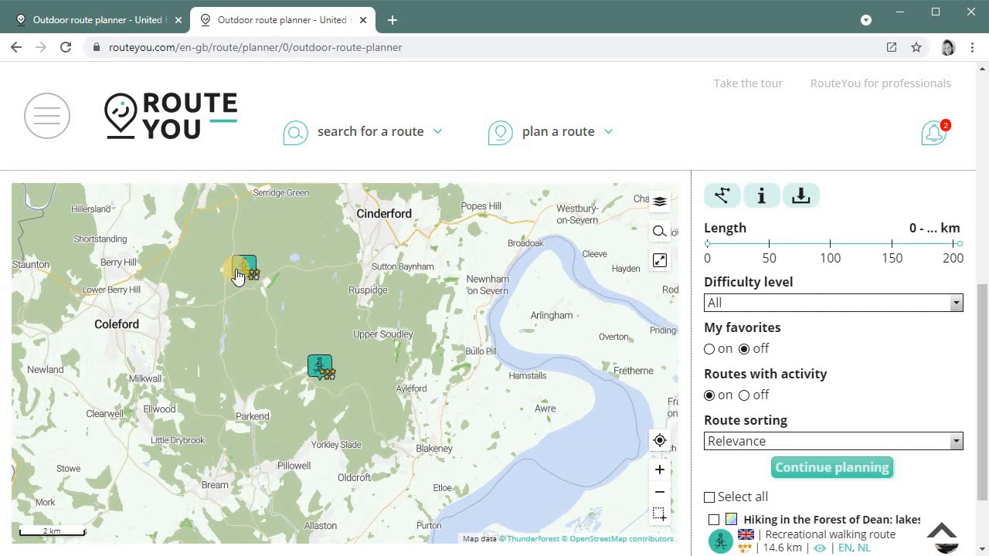
mouse_move(237, 276)
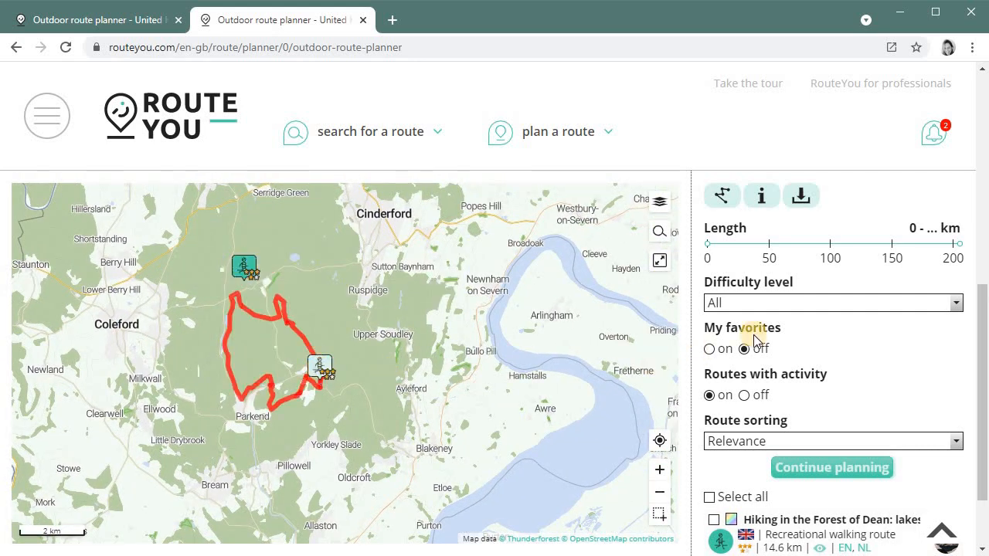
Review the map, elevation profile and description of "Hiking in the Forest of Dean: lakes and sculptures", and close its page and the spare planner tab.
scroll(958, 386, down, 1)
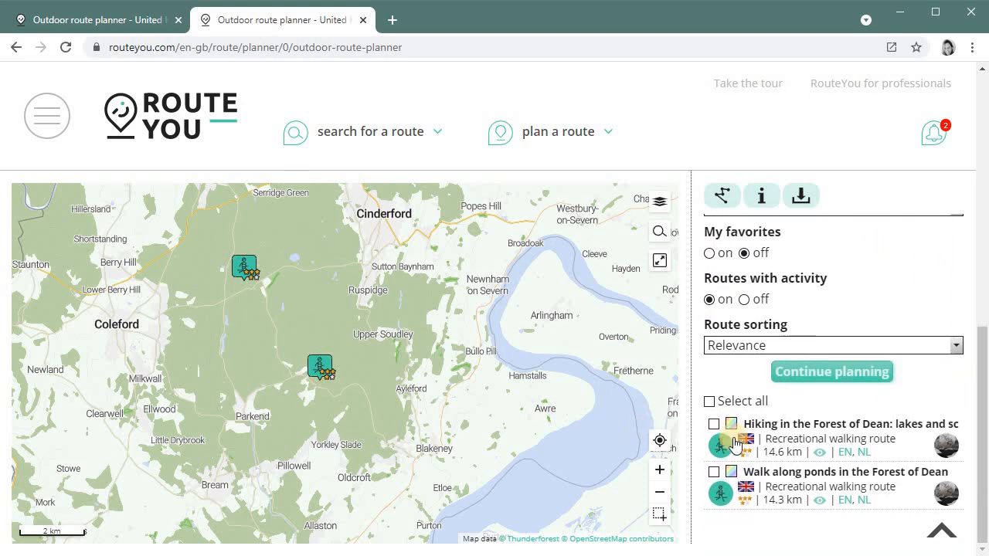
mouse_move(852, 447)
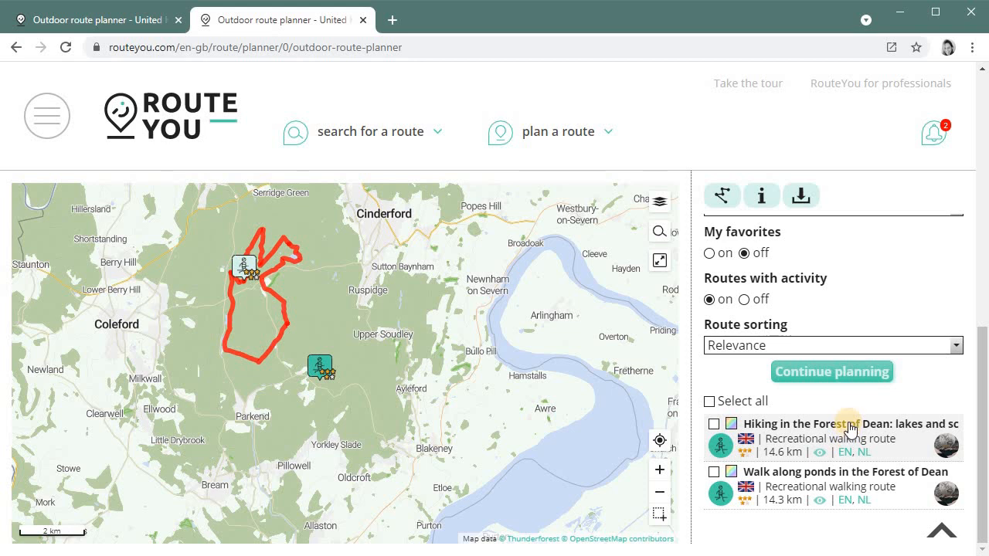
click(844, 422)
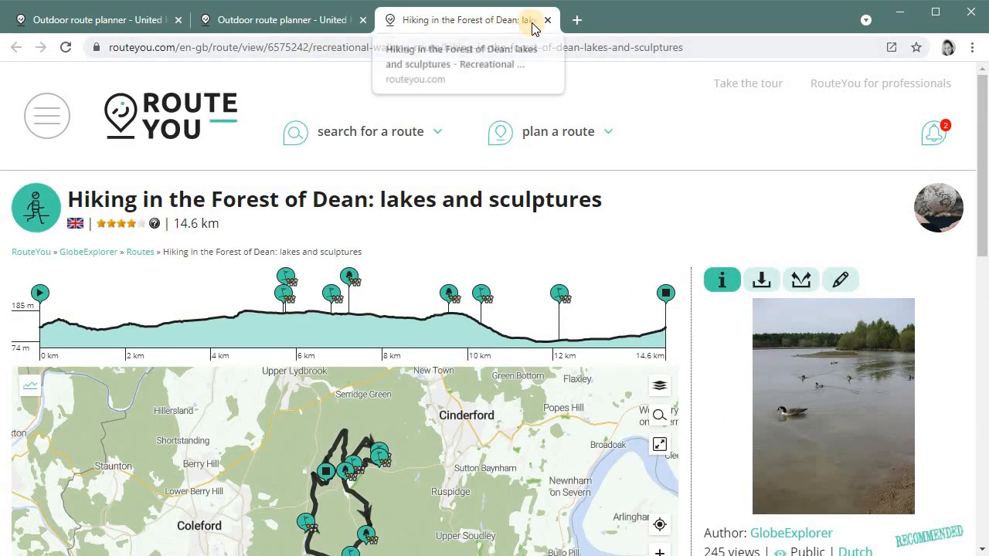
scroll(693, 166, down, 2)
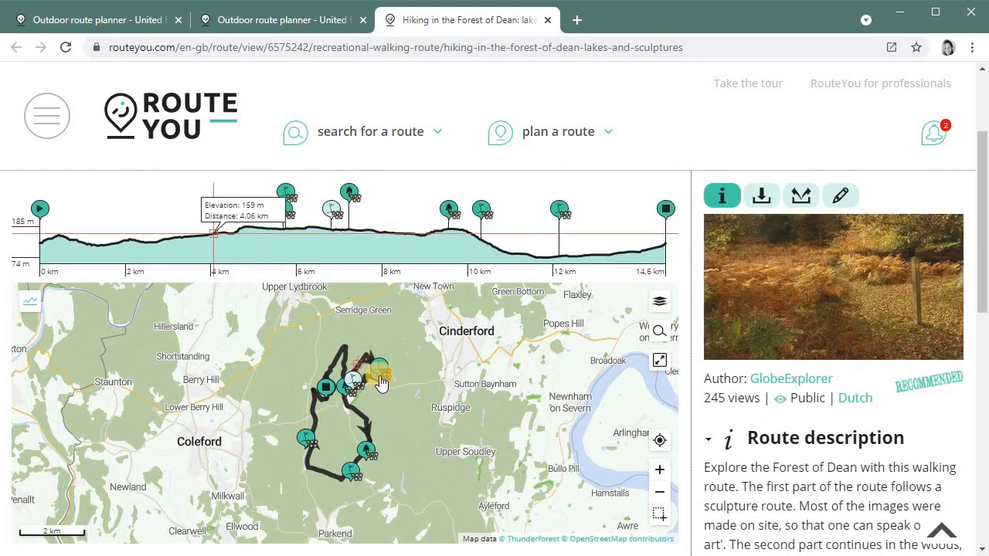
mouse_move(381, 381)
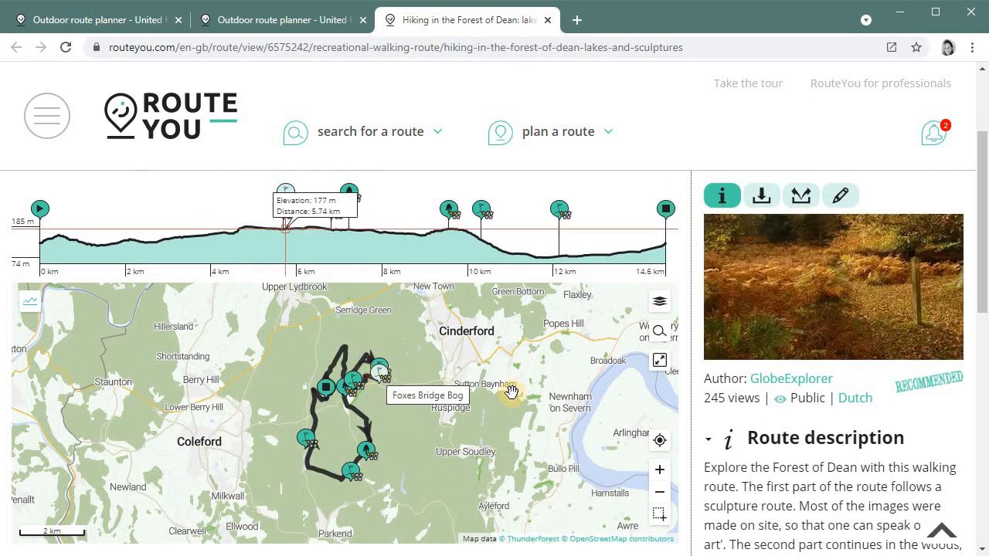
scroll(720, 442, down, 1)
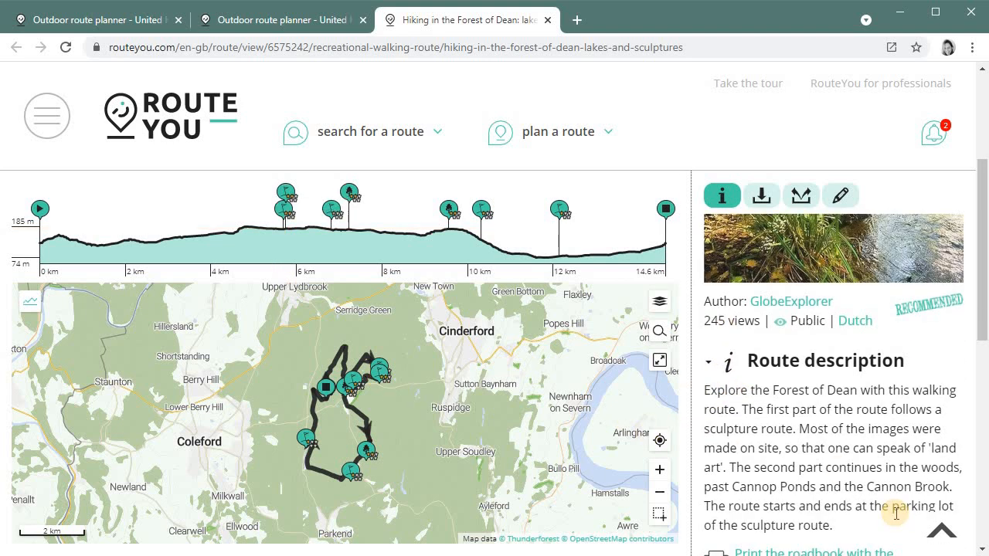
click(547, 19)
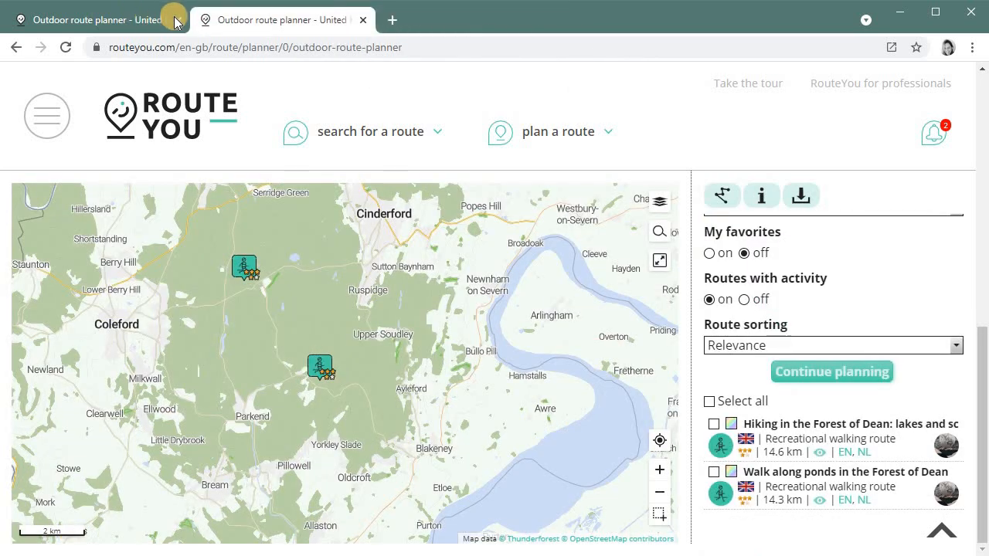
click(177, 21)
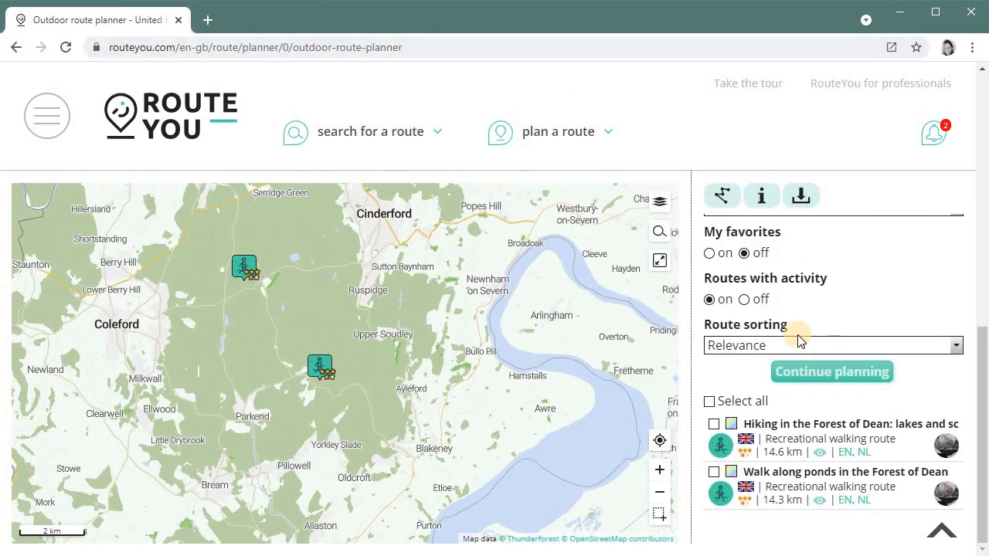
Try selecting all listed routes, and only the lakes and sculptures route, for display on the map, clearing each selection again.
click(710, 403)
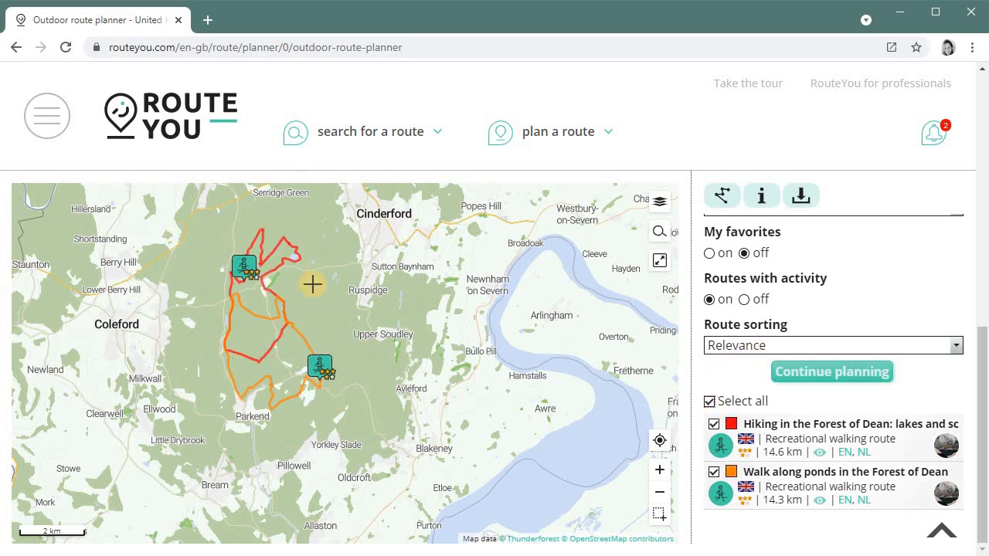
click(709, 402)
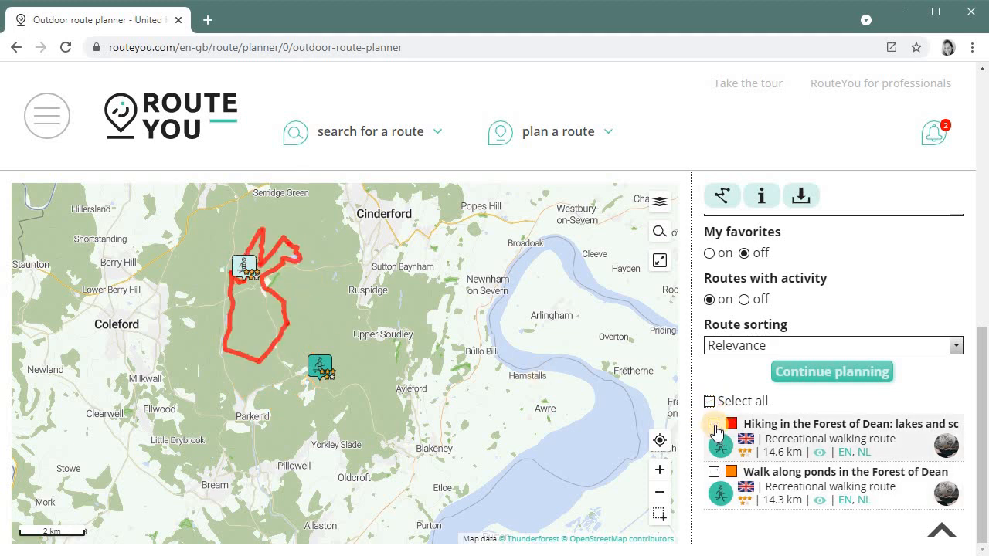
click(714, 429)
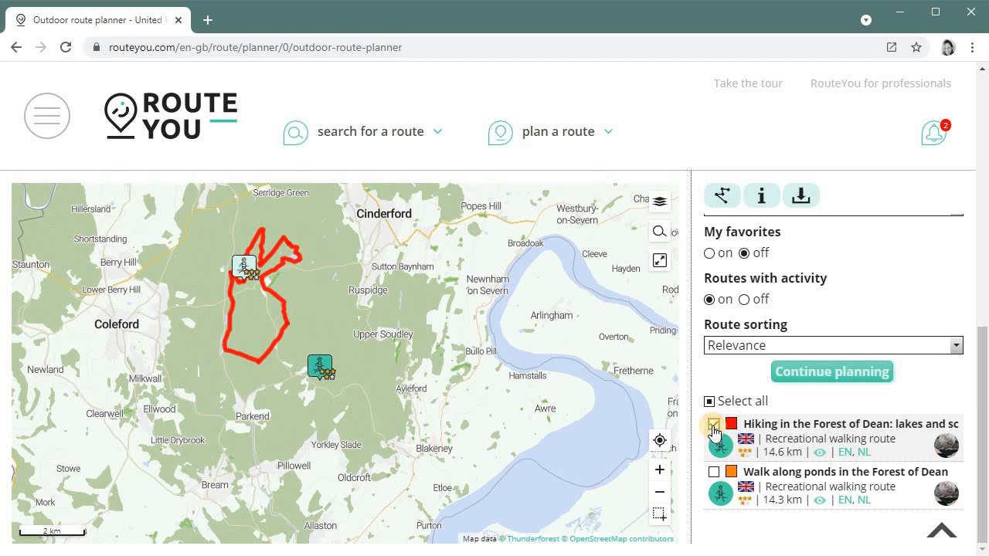
click(713, 427)
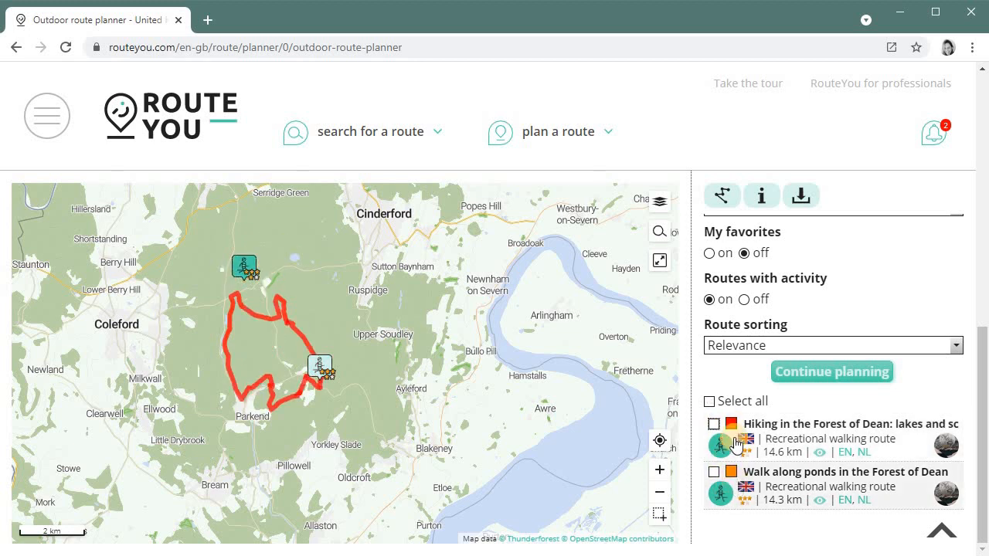
Try green as the map colour of the lakes and sculptures route, and deselect that route.
click(734, 425)
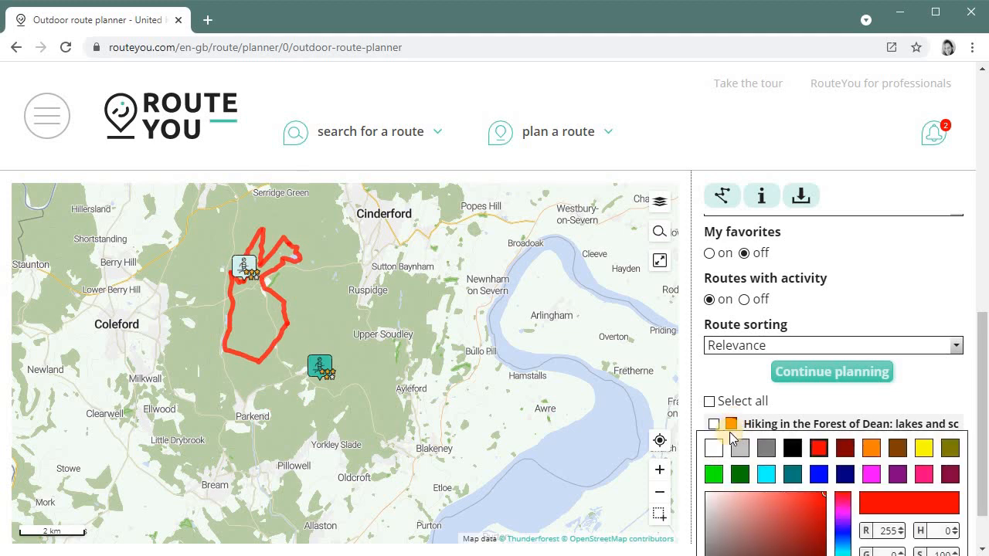
click(713, 475)
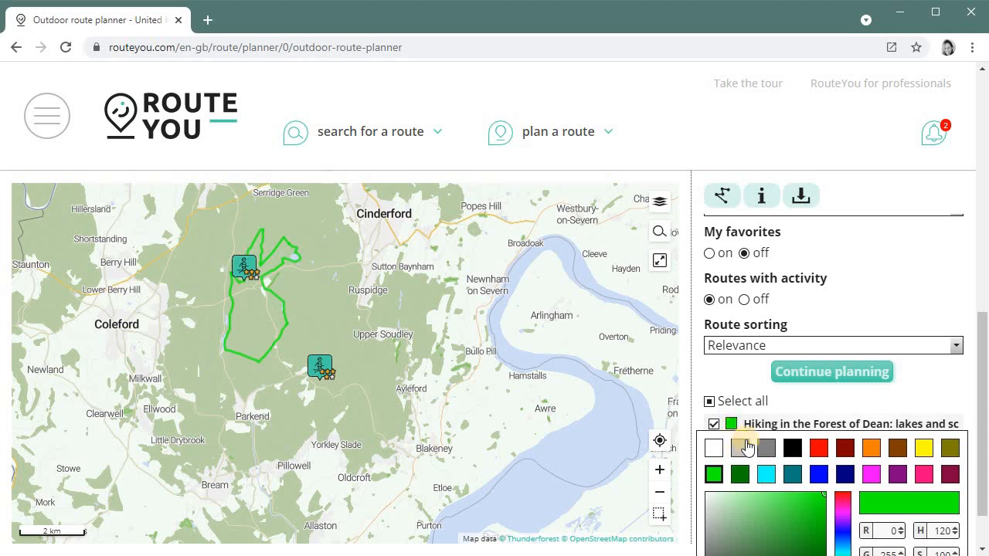
click(715, 426)
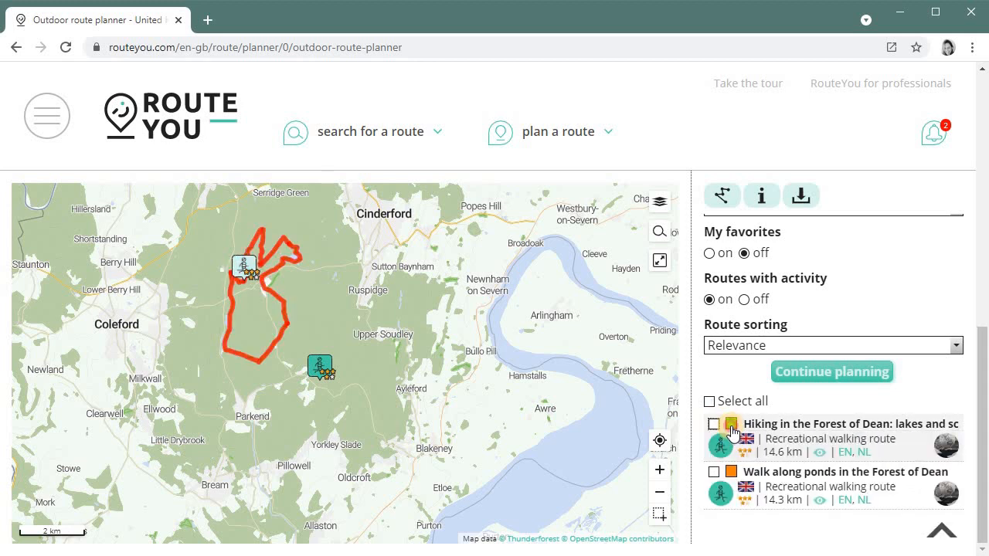
Set the lakes and sculptures route's colour to cyan and select all listed routes for display on the map.
click(732, 427)
click(766, 474)
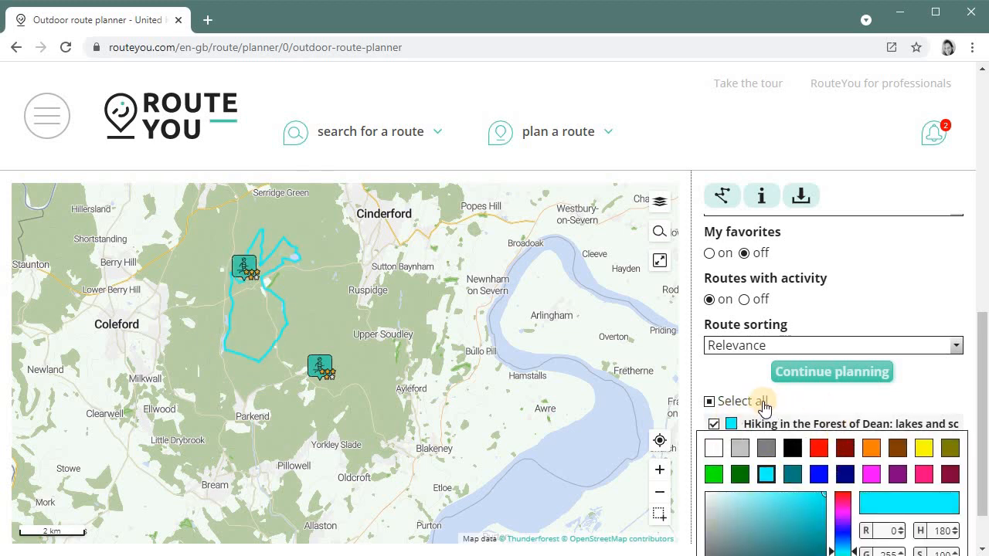
click(709, 402)
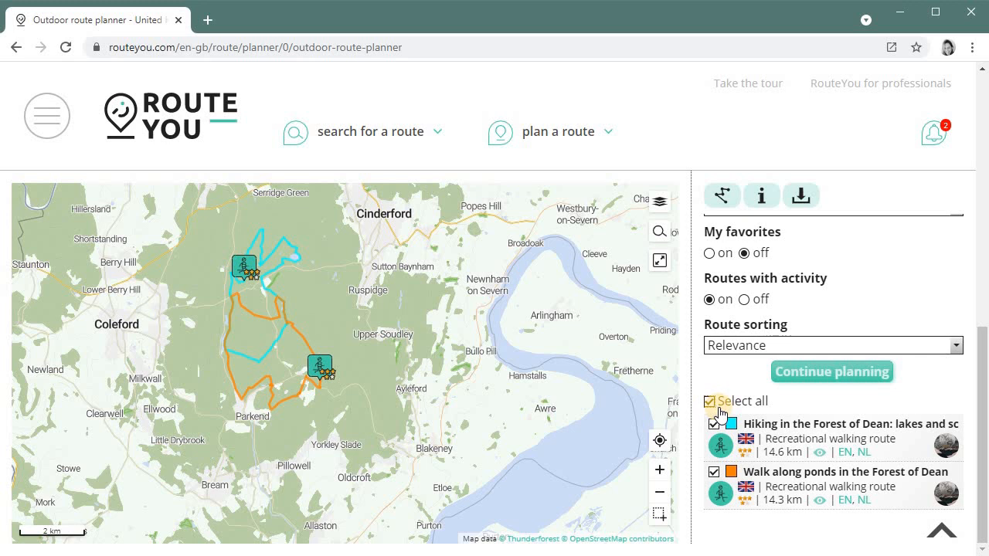
scroll(258, 344, up, 1)
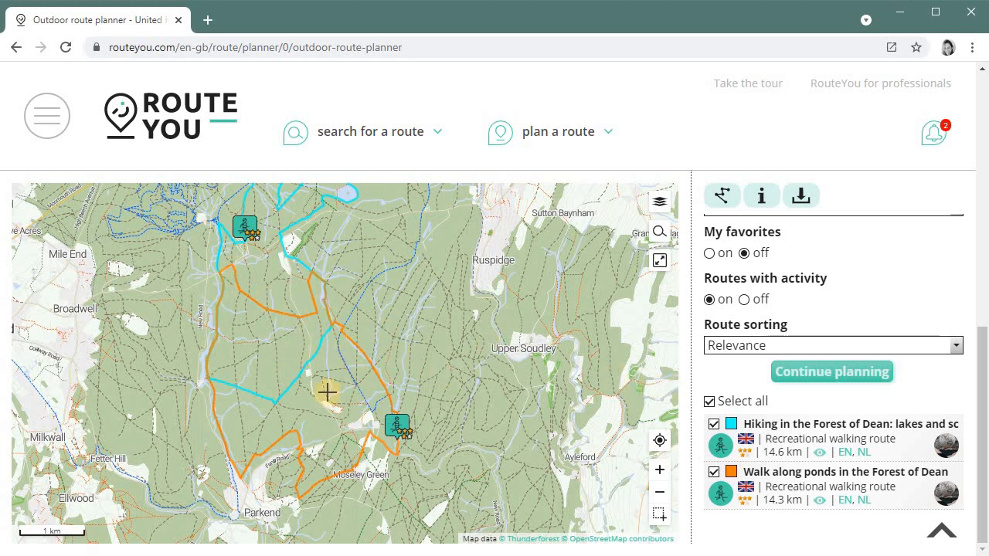
Continue to route planning, setting the routing to Hiking - shortest and the route type to Walking route.
click(818, 386)
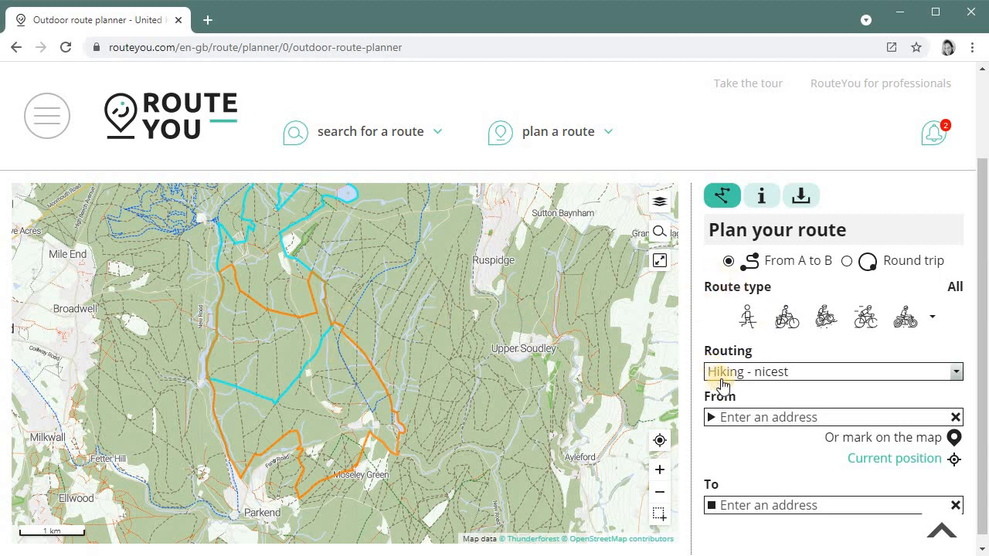
scroll(794, 384, up, 1)
scroll(780, 417, down, 1)
click(784, 374)
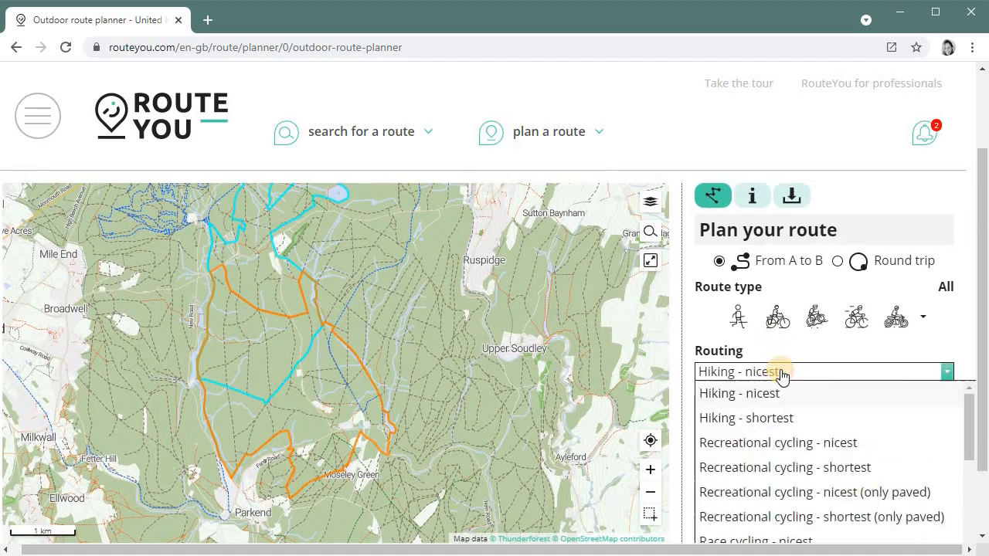
scroll(781, 375, down, 1)
click(780, 337)
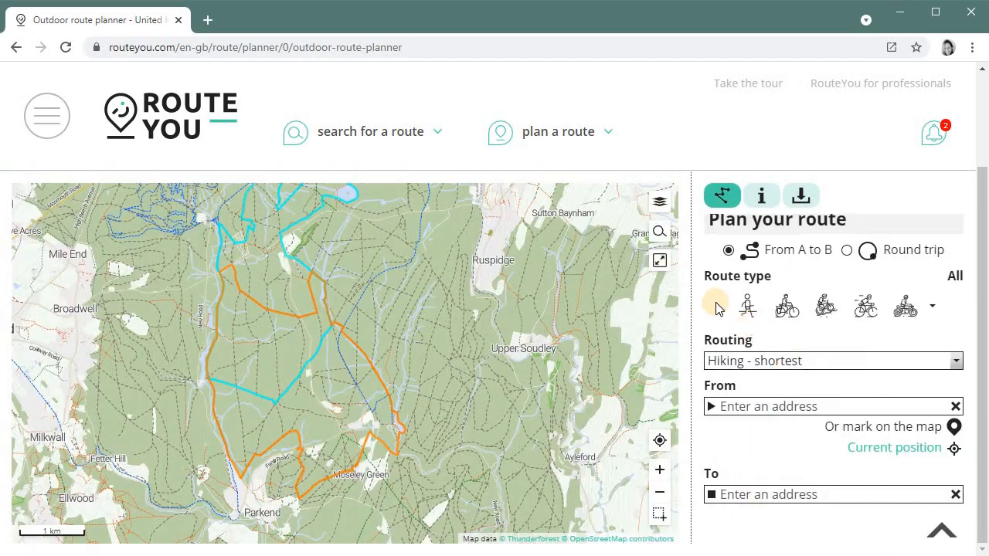
click(771, 366)
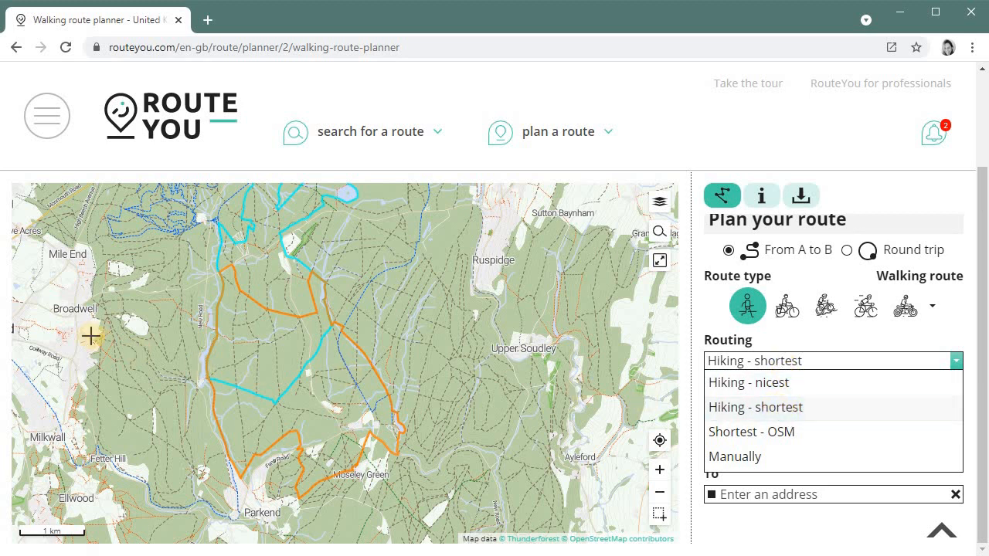
Mark the route's starting point on the map at Broadwell and set the routing to Hiking - nicest.
scroll(83, 313, up, 1)
scroll(99, 262, up, 1)
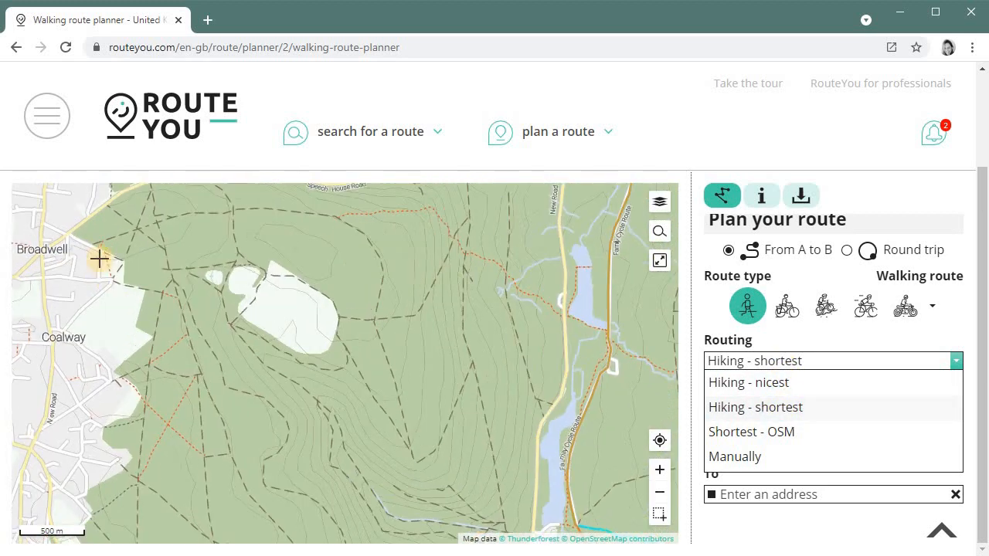
drag(169, 305, 72, 380)
scroll(180, 366, down, 1)
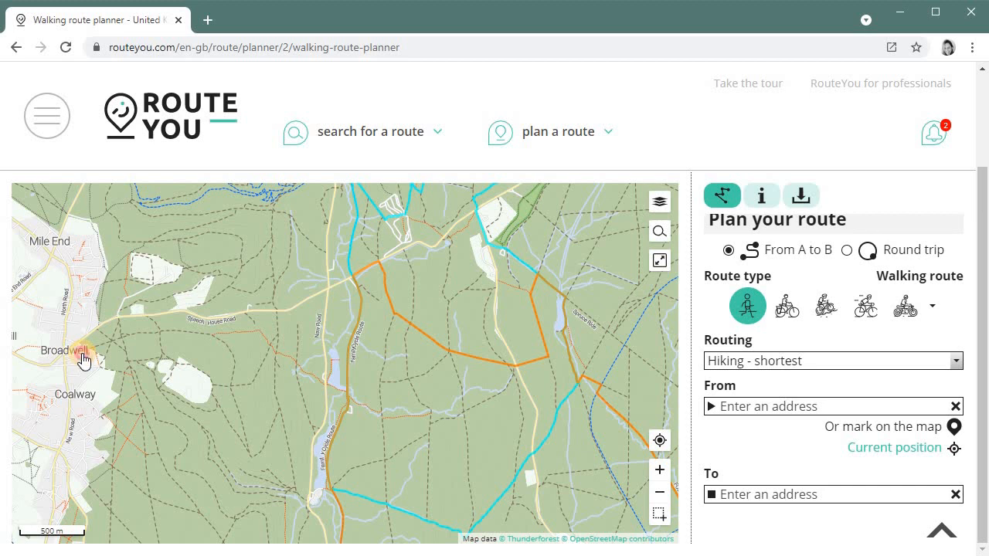
click(83, 360)
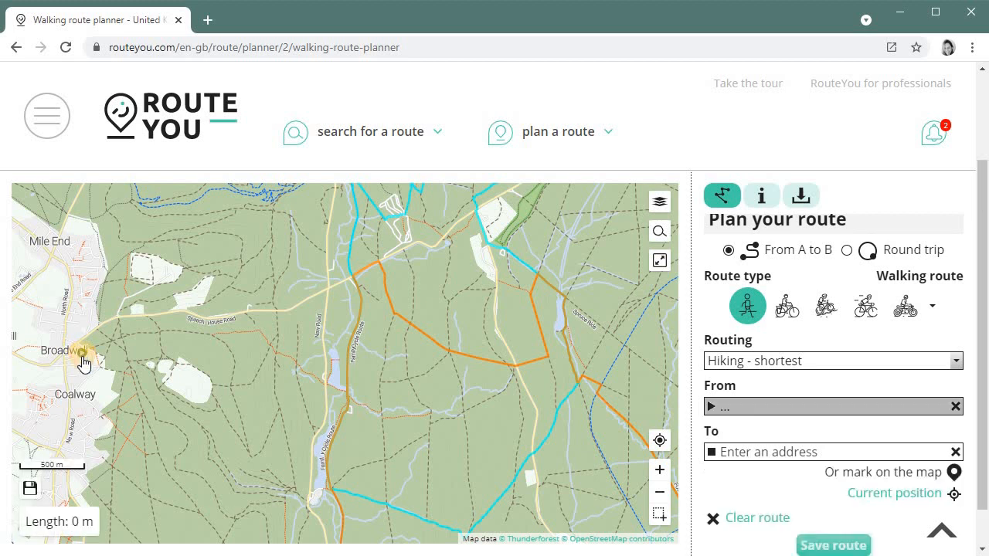
click(744, 369)
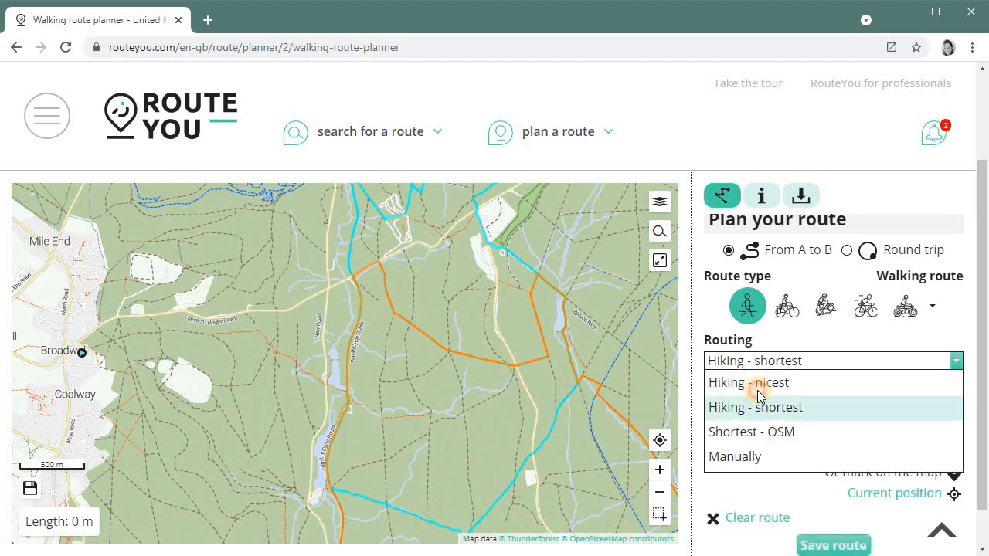
click(756, 387)
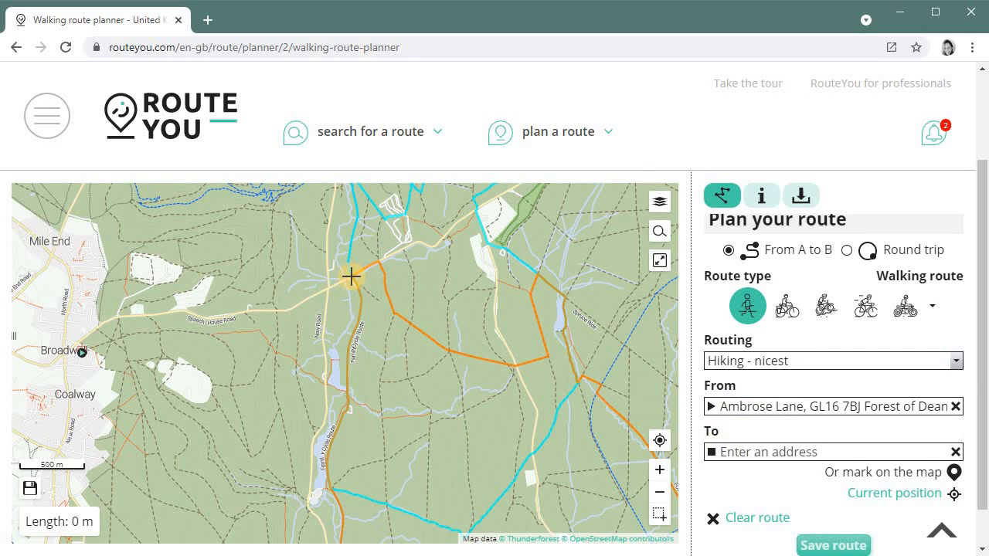
Extend the route to the cyan route's crossing on Speech House Road and apply Hiking - shortest routing to the next modifications only.
click(352, 283)
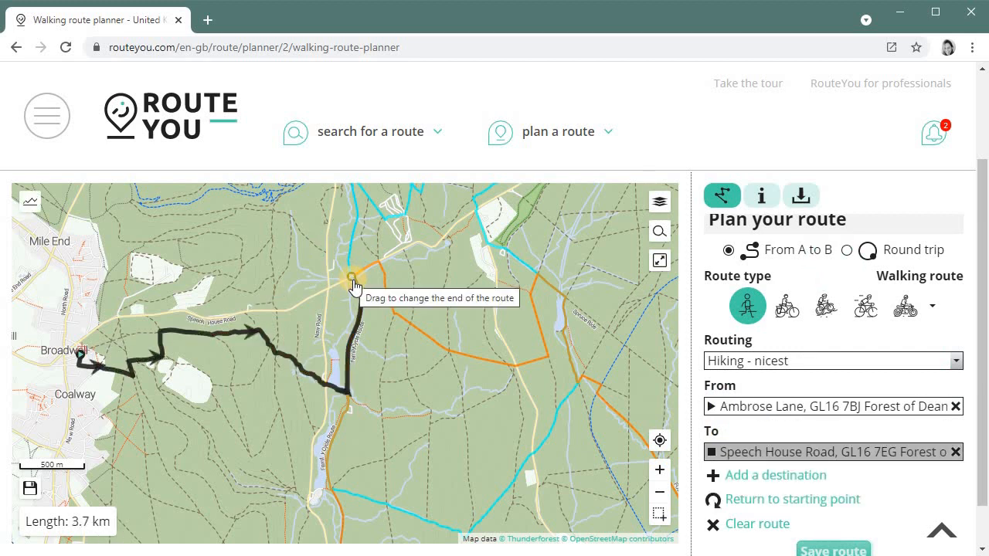
mouse_move(393, 327)
mouse_down()
mouse_move(327, 464)
mouse_move(312, 437)
mouse_move(320, 428)
mouse_up()
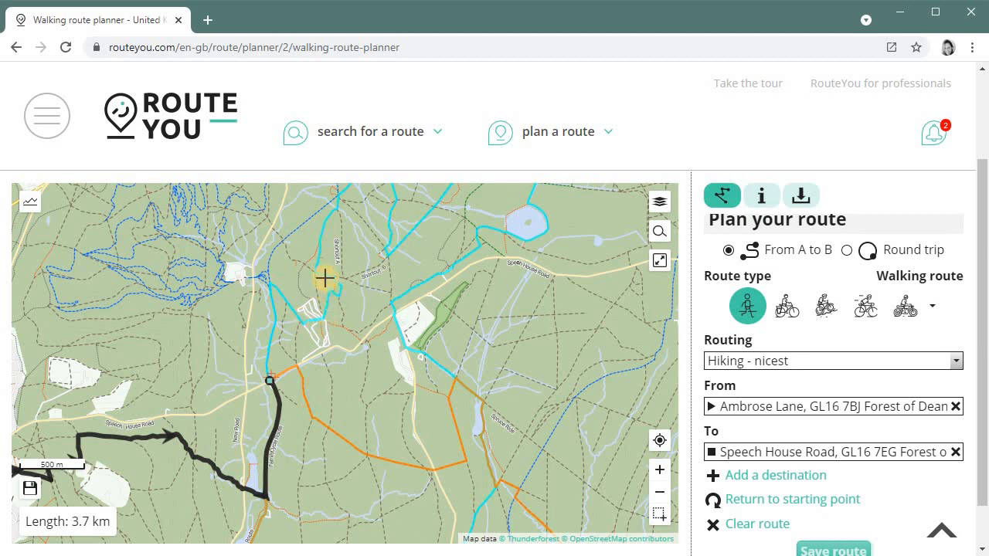
click(748, 367)
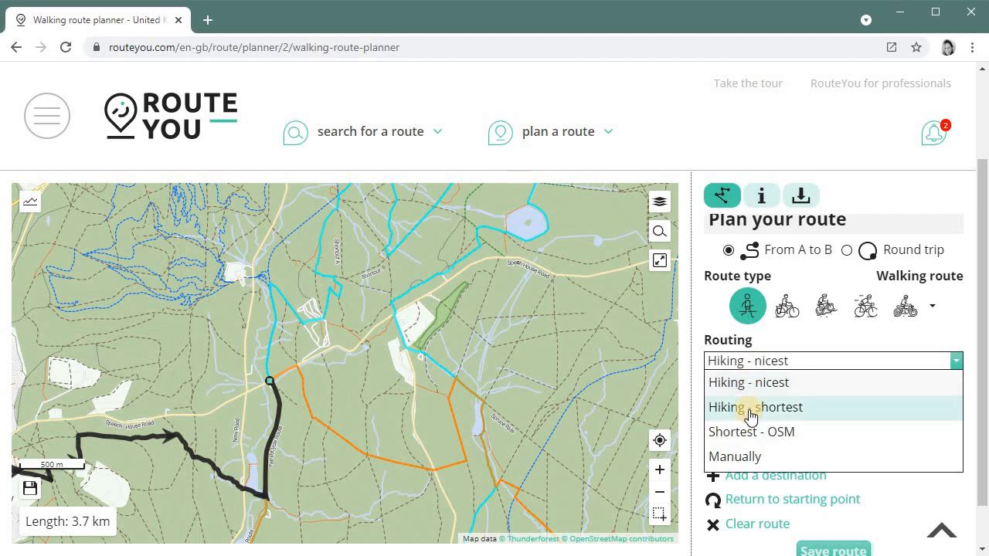
key(Return)
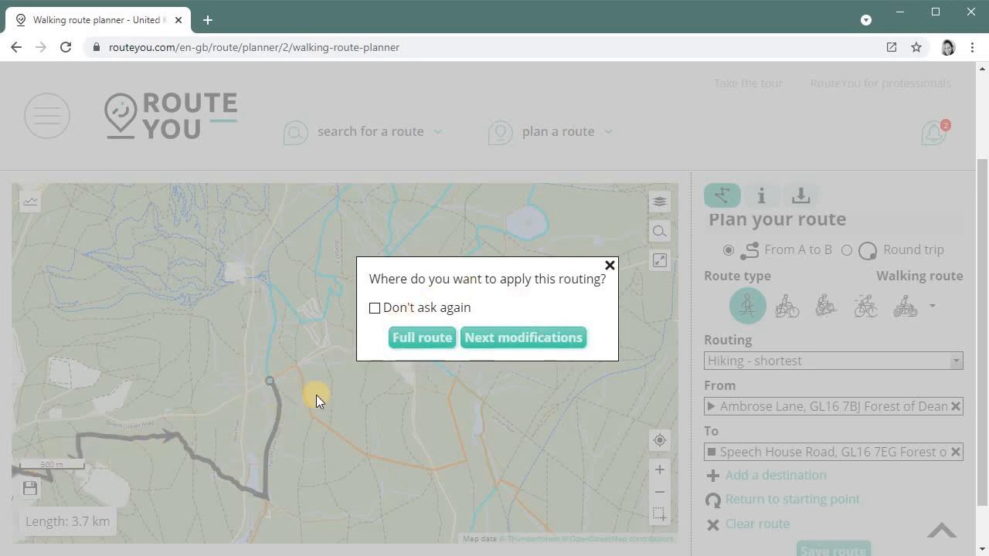
click(494, 337)
Trace the cyan route north from Speech House Road, past the looped white roads, with waypoints up to the bends below Shortcut B.
scroll(287, 352, up, 2)
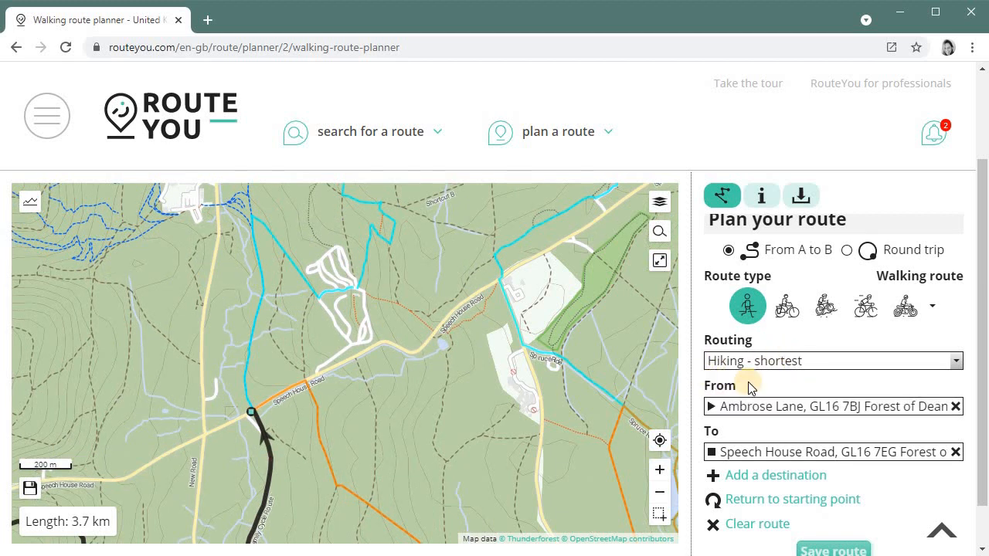
click(251, 220)
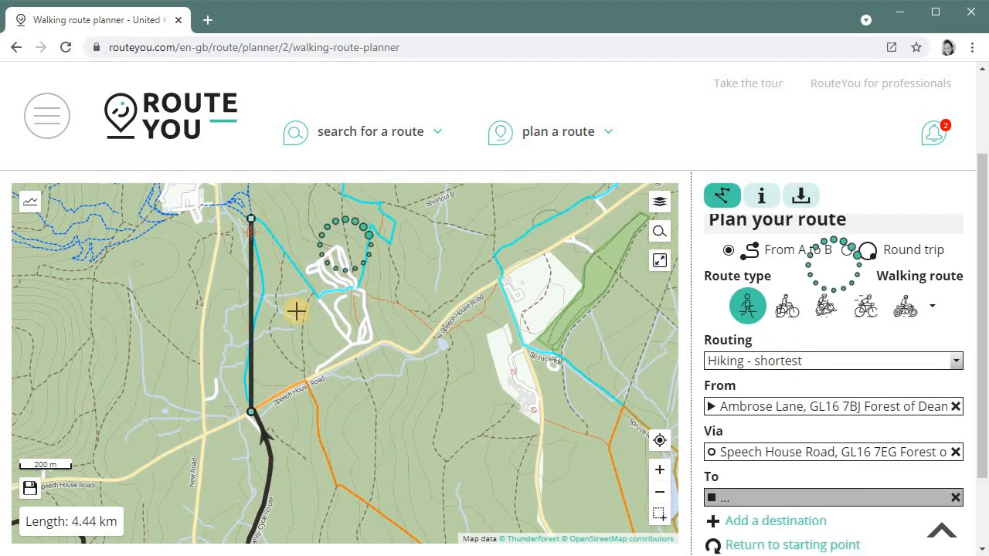
drag(288, 342, 187, 402)
click(222, 364)
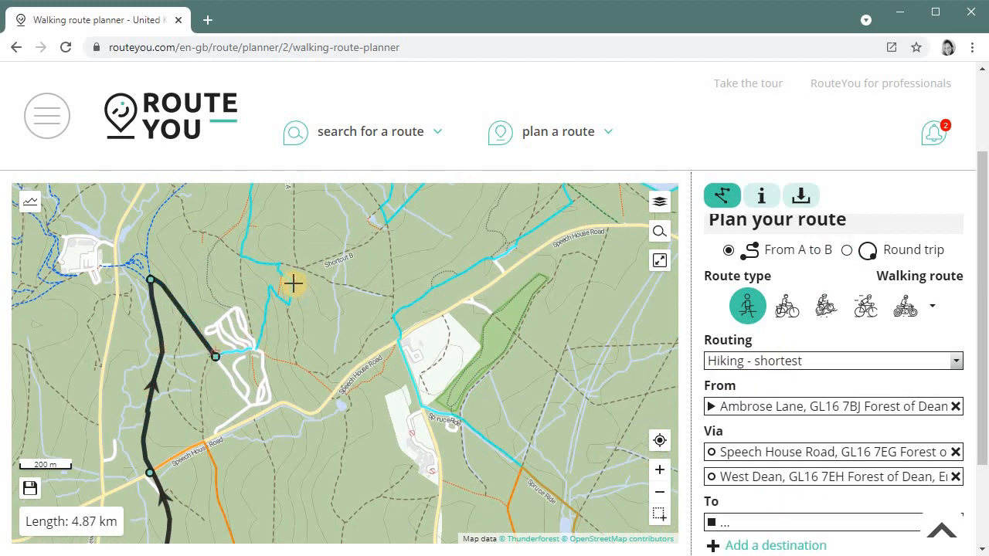
click(329, 265)
drag(267, 316, 232, 438)
scroll(230, 419, up, 1)
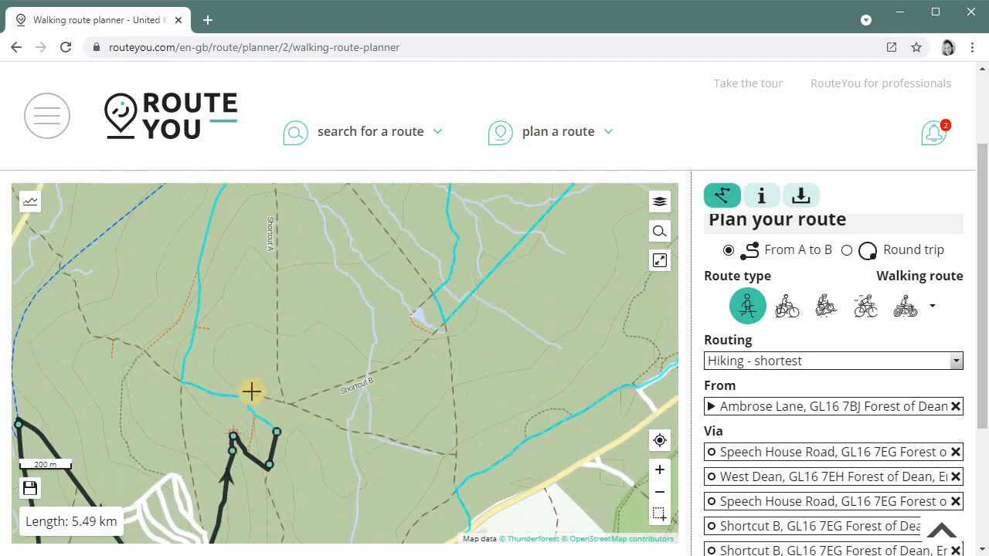
Continue the route along the western branch of the cyan route, from Shortcut B north to just before its northern tip.
click(250, 395)
click(200, 233)
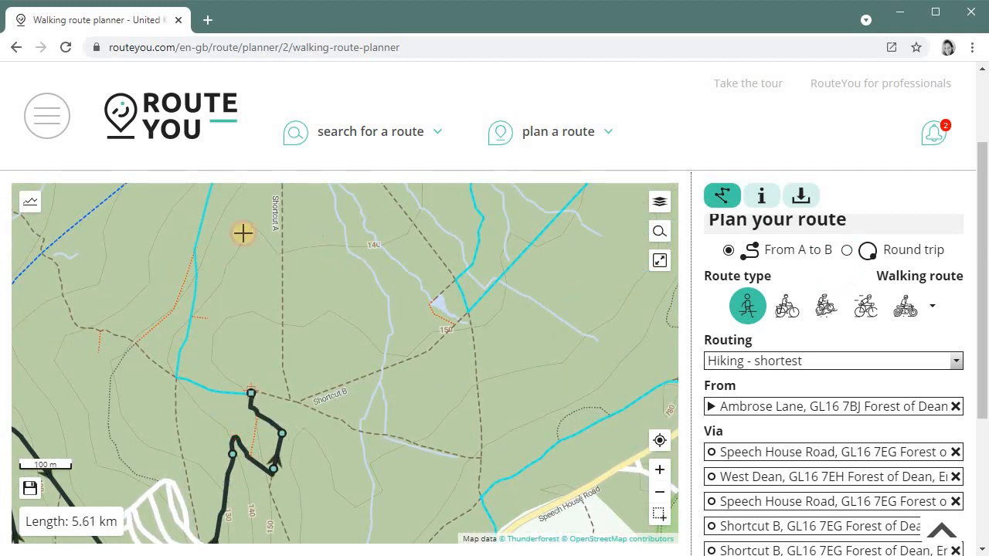
drag(198, 447, 189, 473)
click(193, 309)
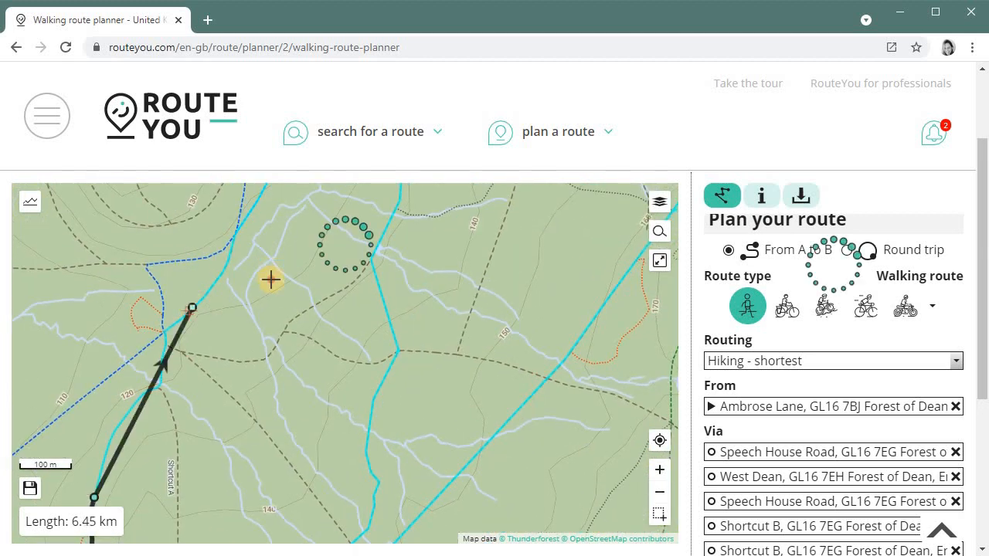
drag(254, 285, 172, 457)
click(263, 211)
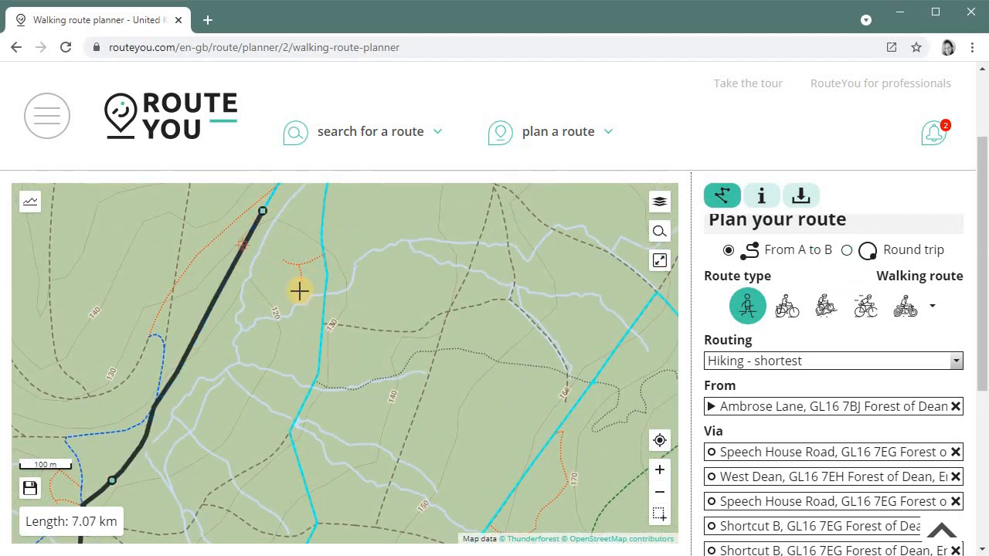
Extend the route to the cyan route's corner near Shortcut B and reshape the new section to pass over the northern tip.
scroll(300, 291, down, 2)
click(295, 399)
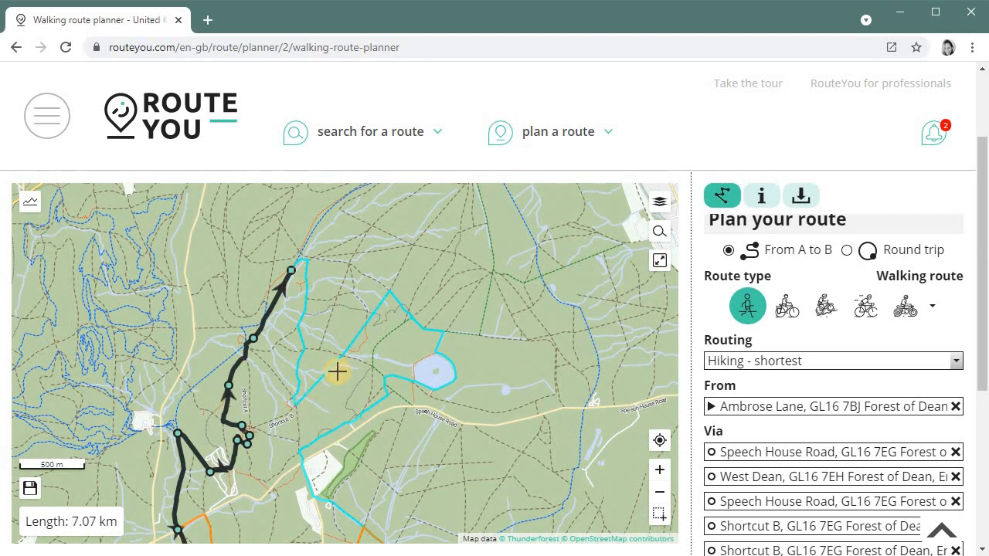
drag(258, 362, 308, 258)
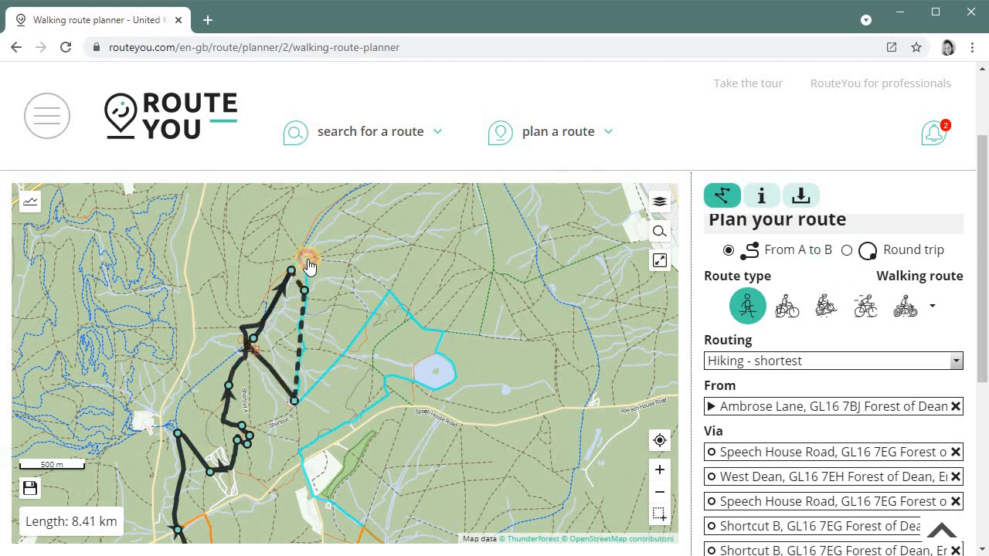
Follow the cyan route northeast, around the lake and across Speech House Road to where it meets the orange route near Spruce Ride.
click(410, 315)
click(436, 334)
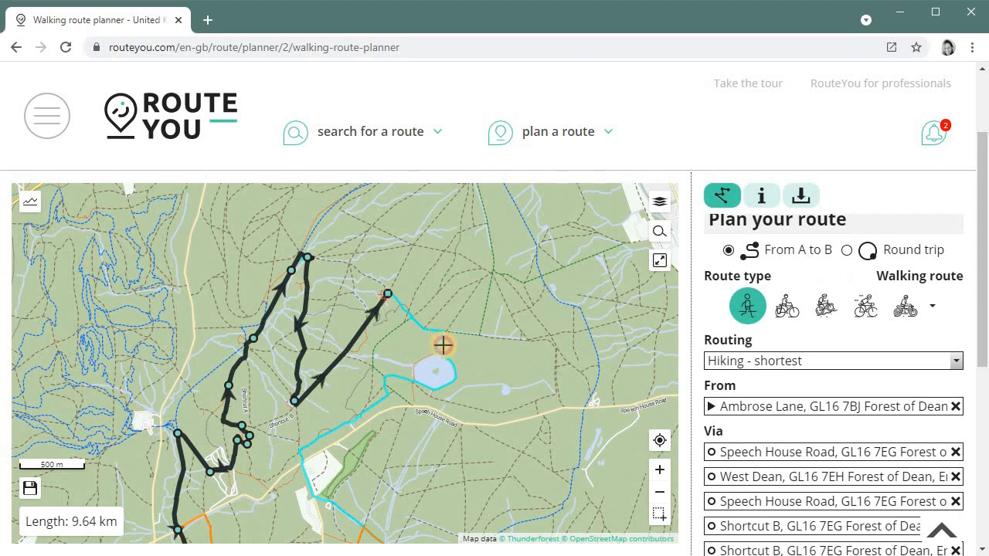
click(452, 382)
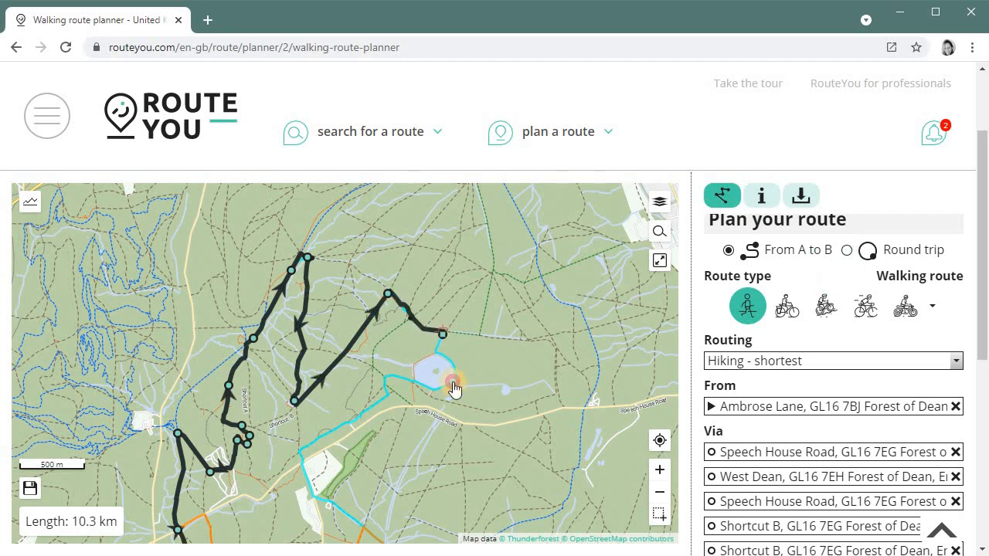
click(379, 393)
click(300, 450)
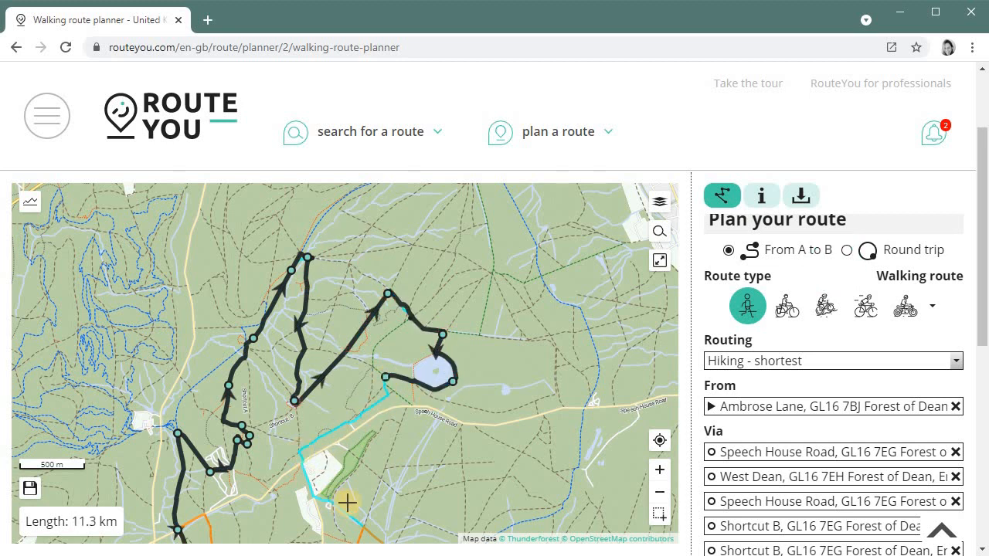
drag(342, 343, 333, 201)
click(351, 365)
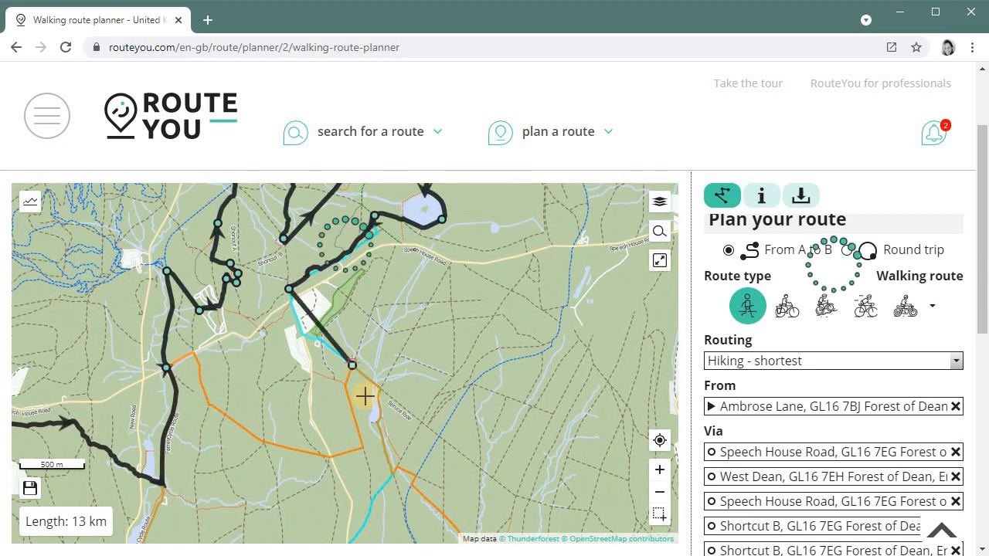
Follow the orange route south and back northwest to Speech House Road, ending the section just west of the earlier crossing.
scroll(364, 413, down, 1)
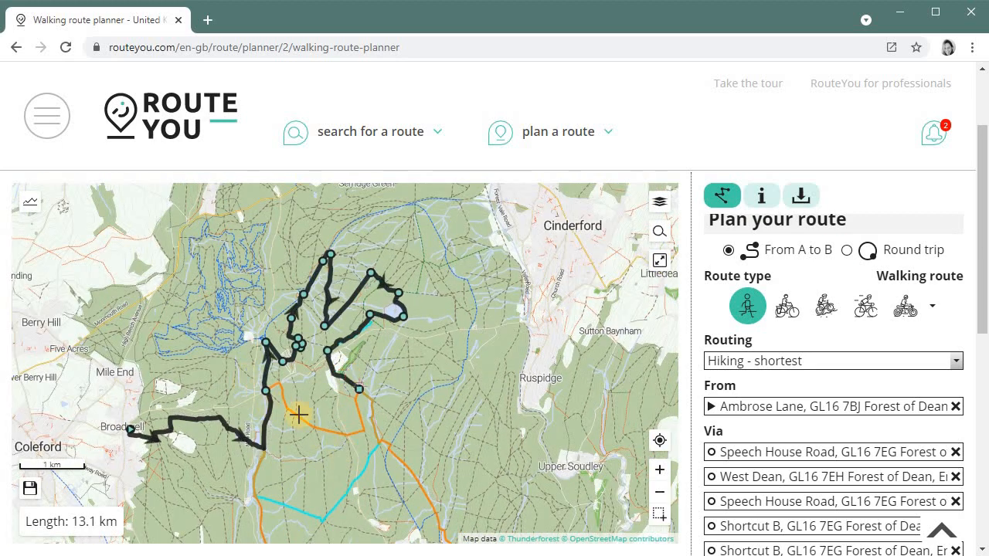
scroll(364, 433, up, 1)
scroll(400, 477, down, 1)
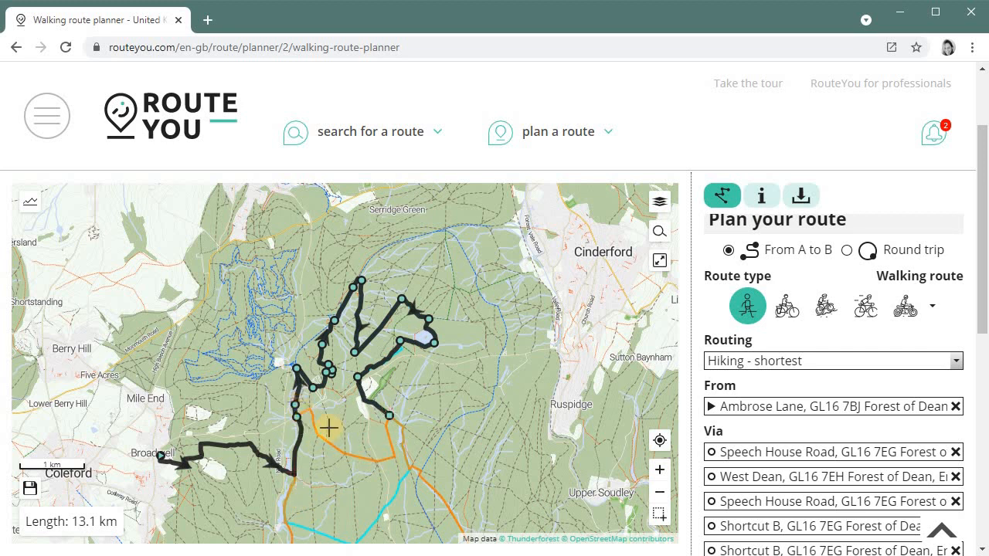
scroll(356, 449, up, 1)
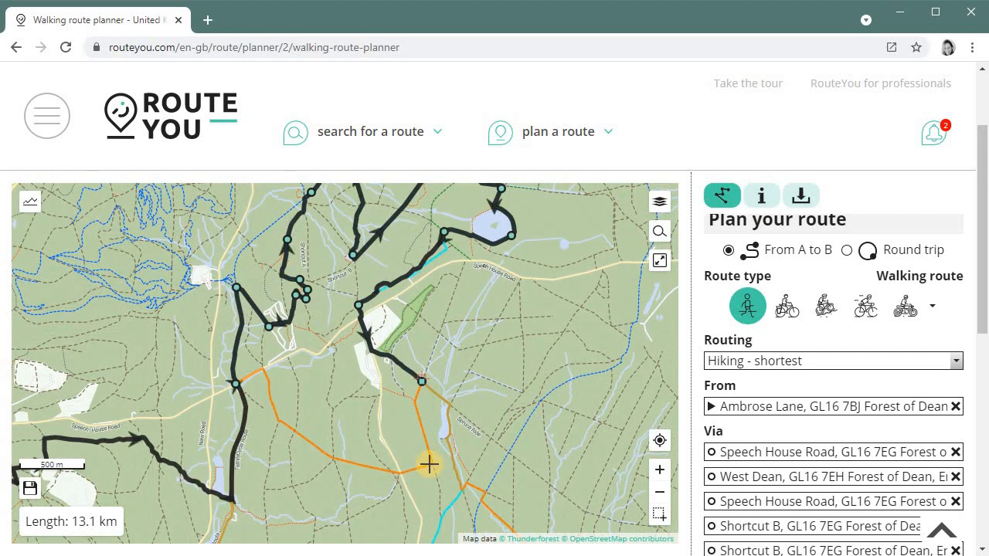
click(435, 468)
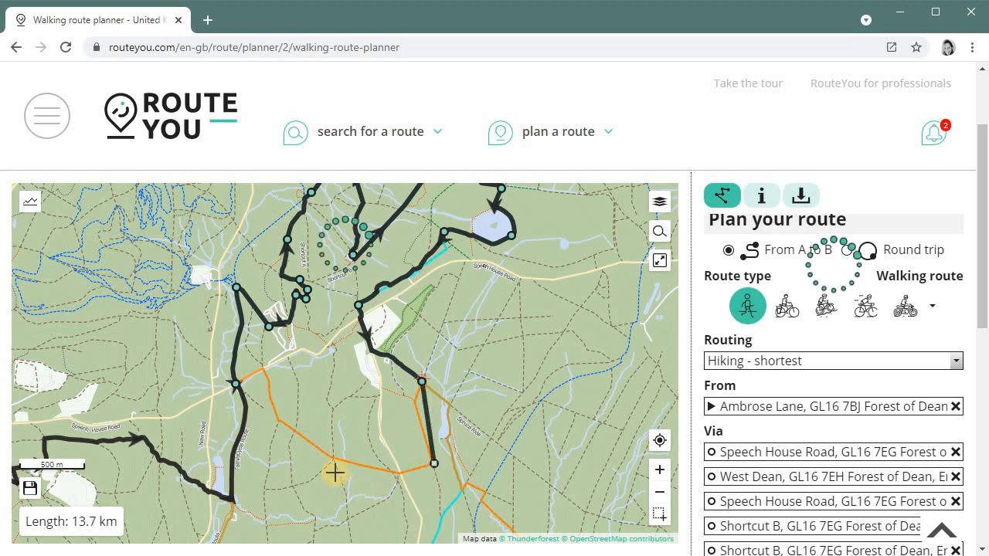
click(278, 420)
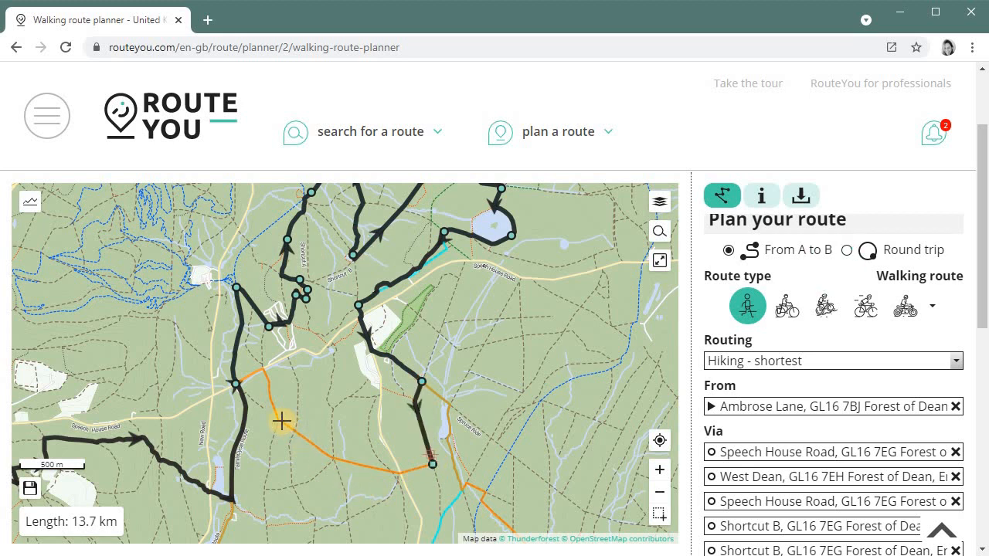
click(262, 371)
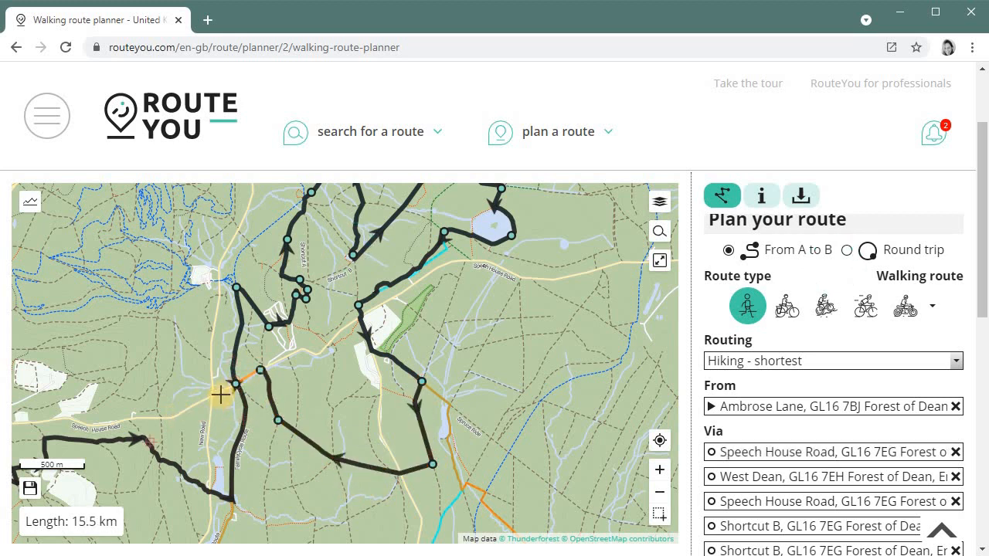
click(210, 401)
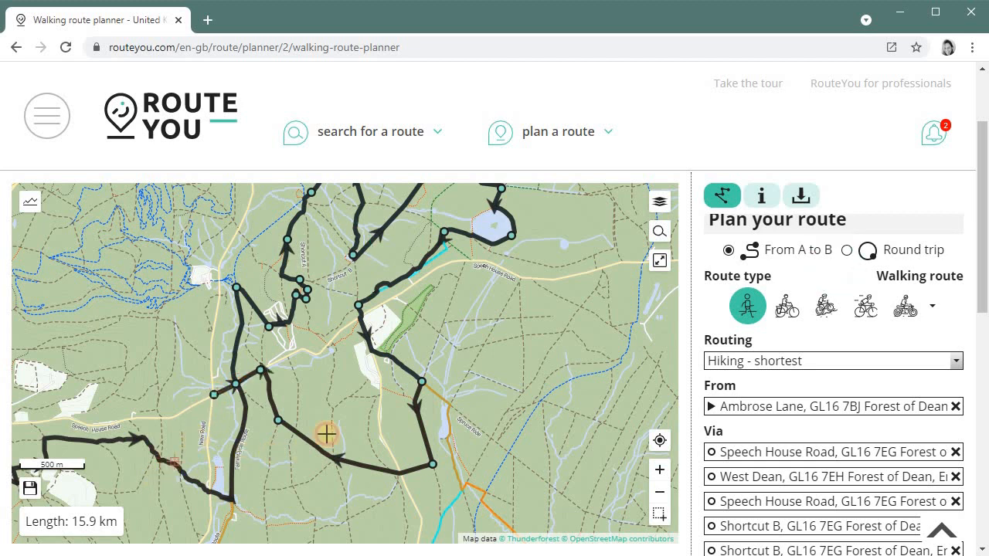
drag(211, 397, 342, 385)
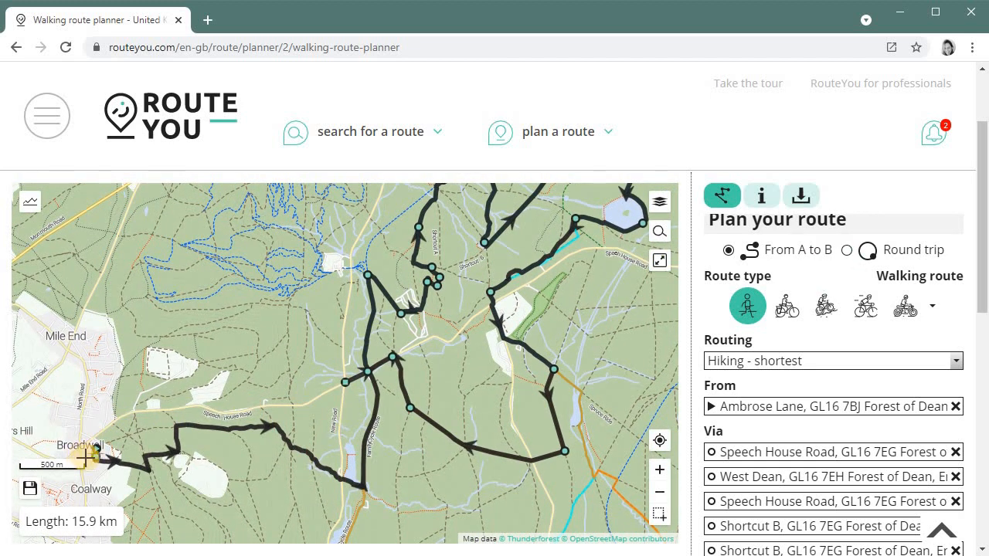
Set the routing to Hiking - nicest and apply it to the next modifications only.
click(751, 361)
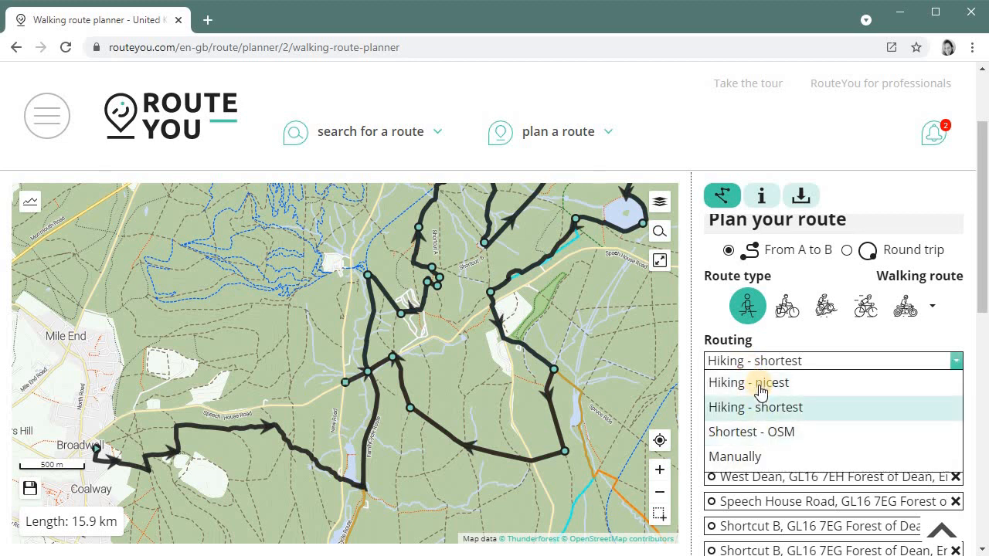
click(760, 391)
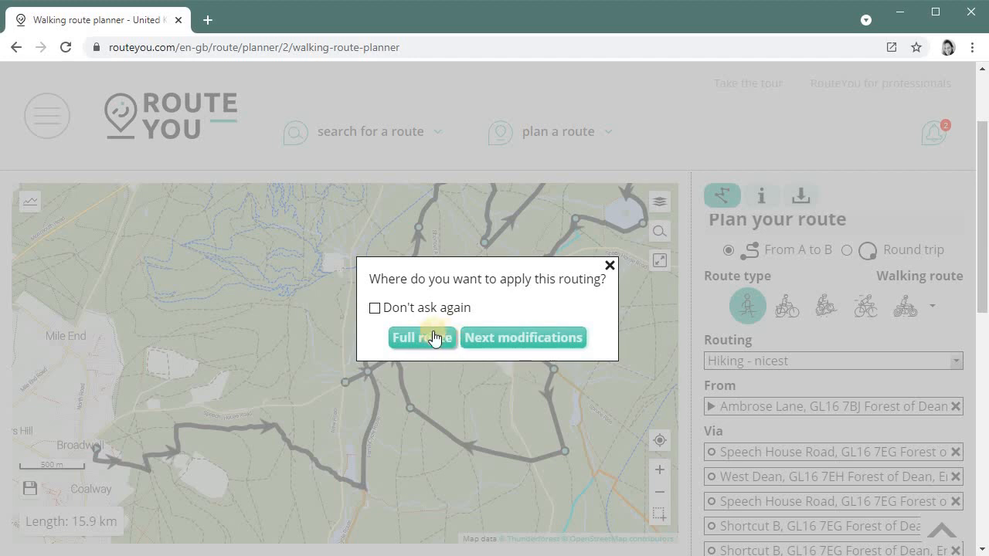
click(492, 337)
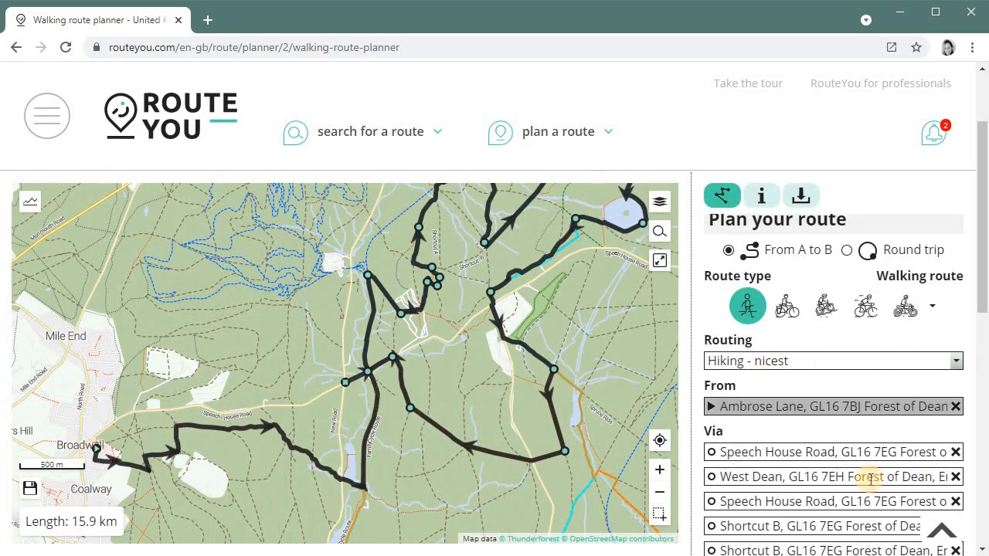
Return the route to its starting point and reshape the return leg to run through the forest north of Speech House Road.
scroll(871, 464, down, 5)
scroll(871, 459, down, 2)
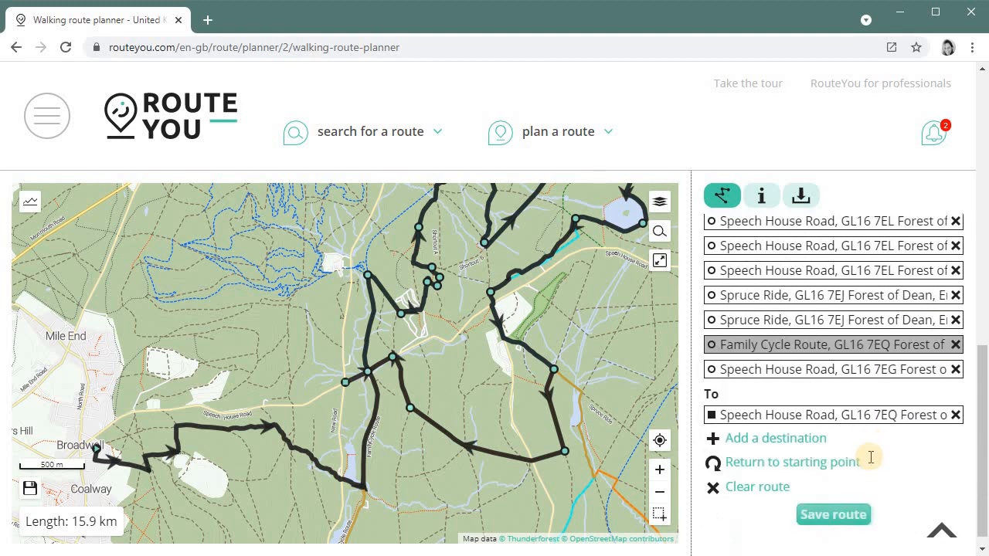
click(777, 456)
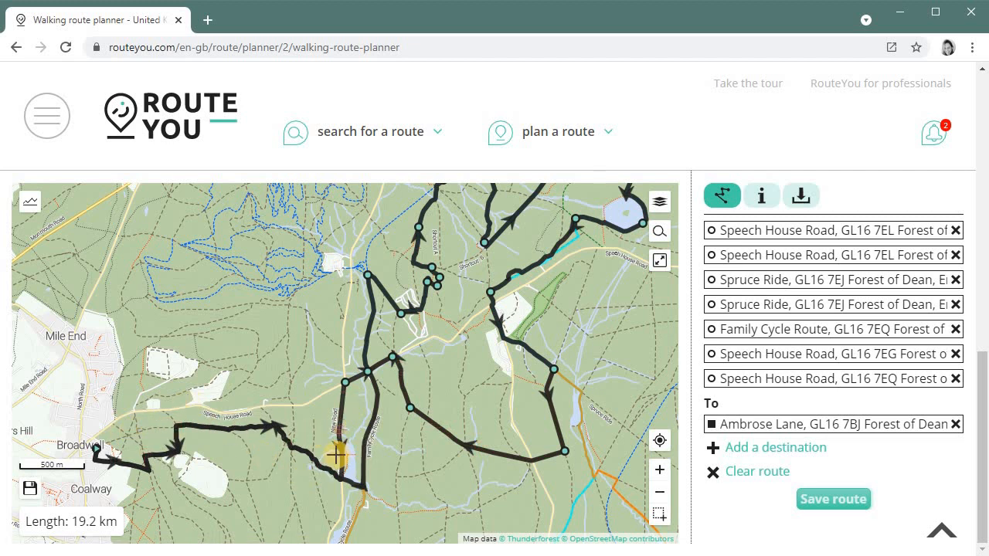
drag(342, 464, 289, 370)
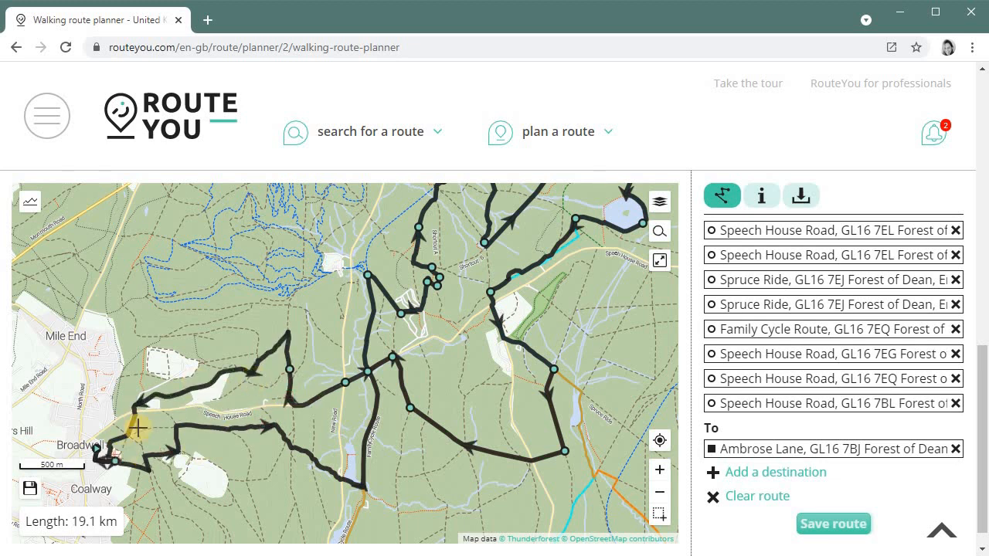
Start saving the planned route and name it "My walk through Forest of Dean".
click(825, 530)
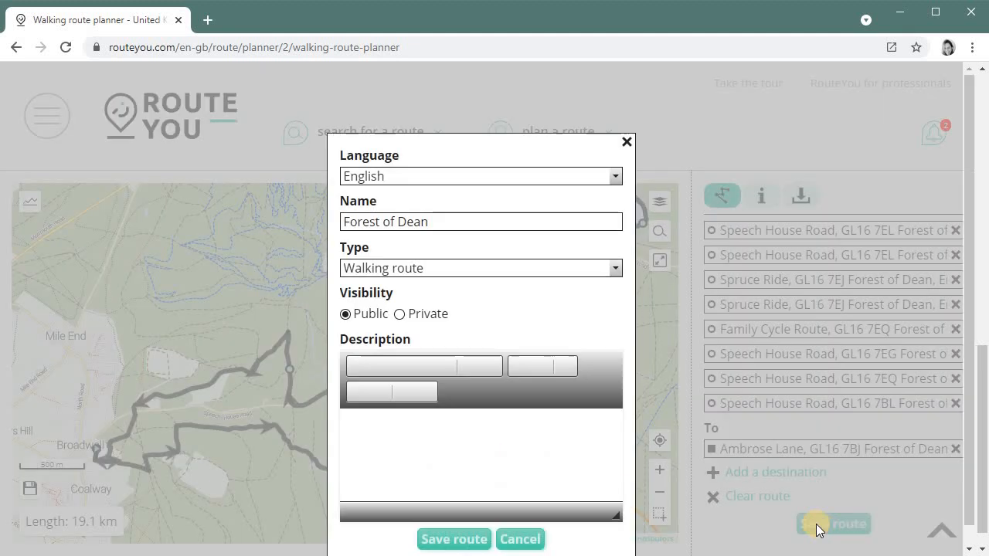
click(345, 219)
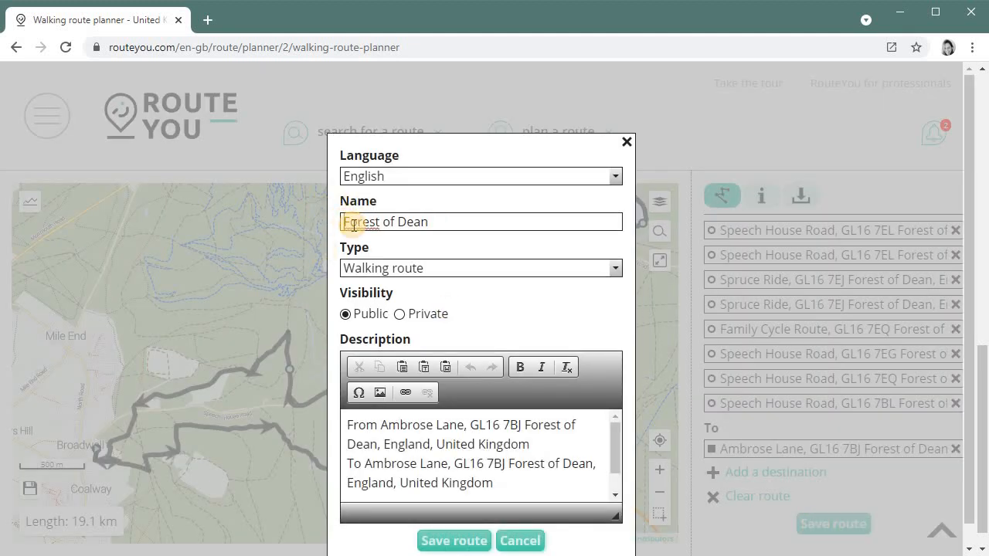
text(My walk )
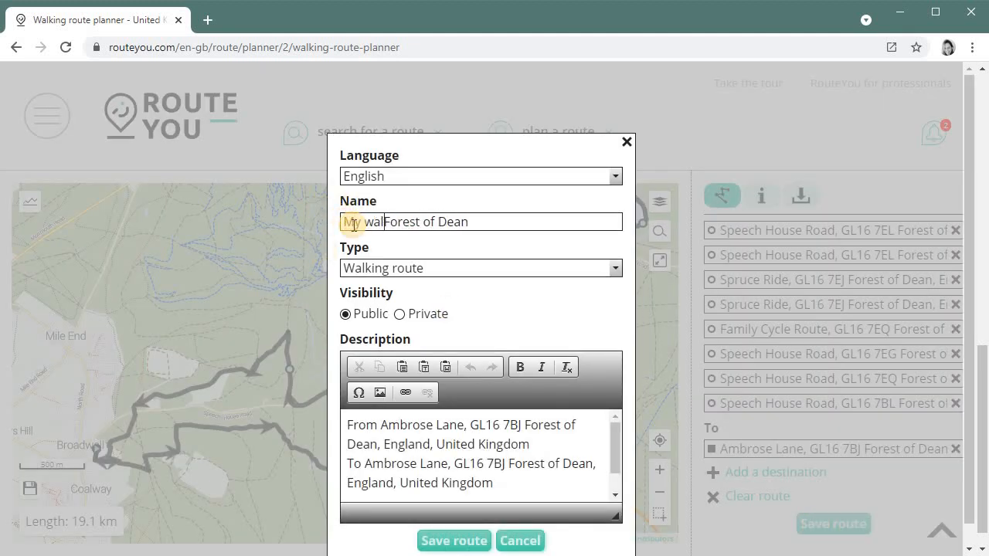
text(through)
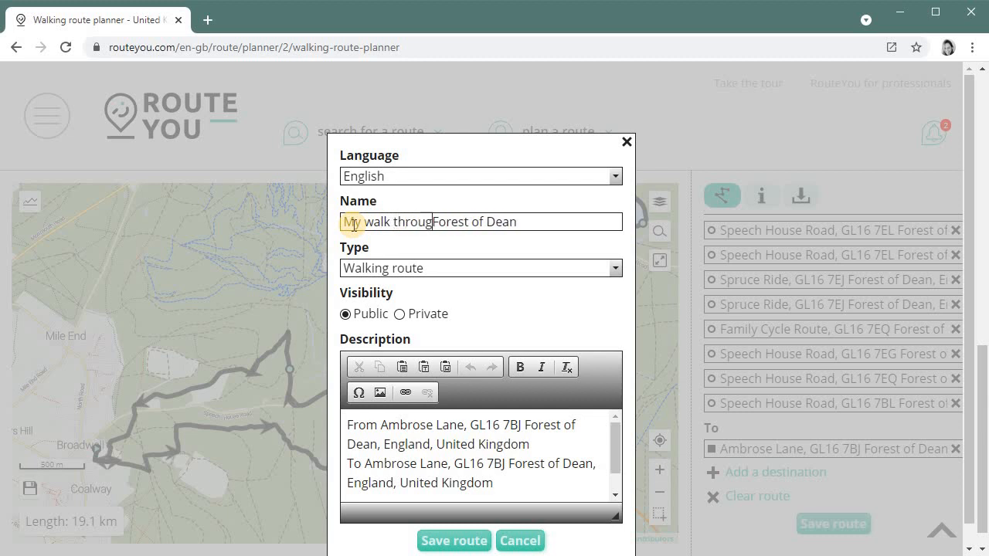
Set the route's type to Recreational walking route.
click(400, 279)
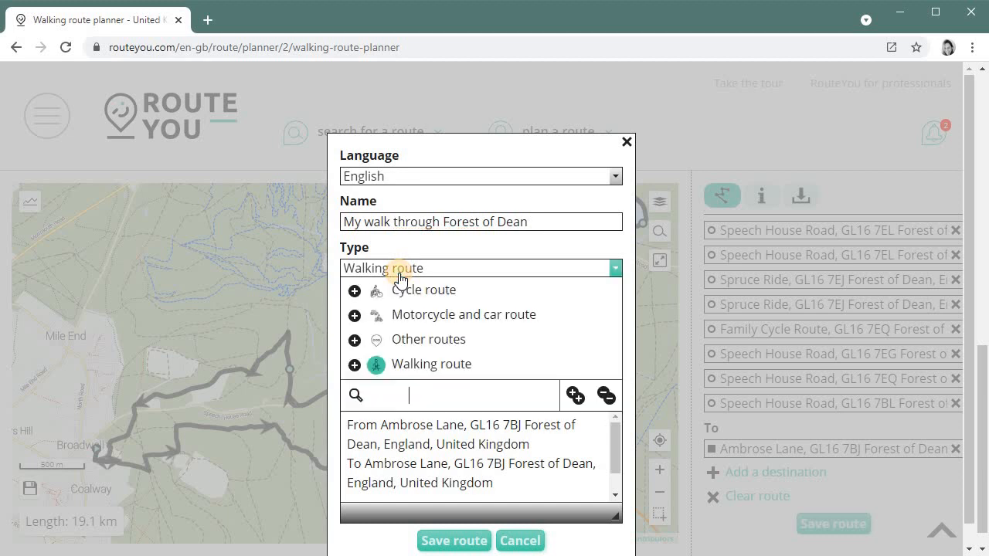
click(393, 349)
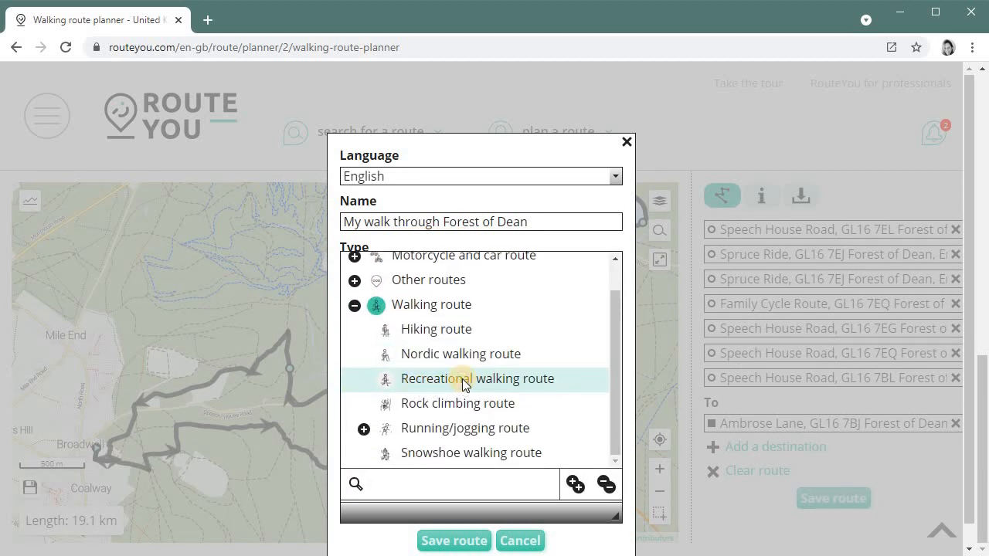
click(463, 385)
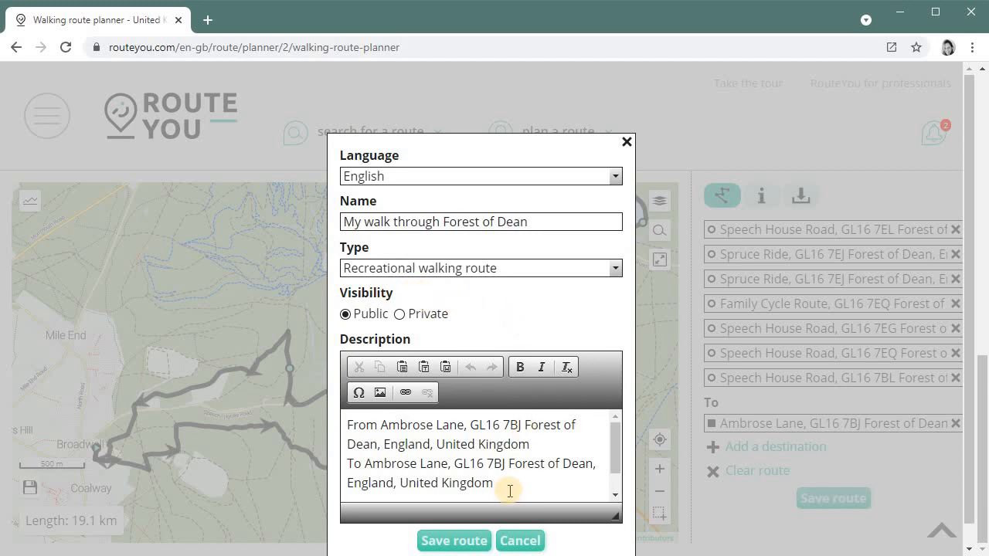
Replace the start and end address text in the route description with "Description" and save the public route.
drag(509, 490, 307, 408)
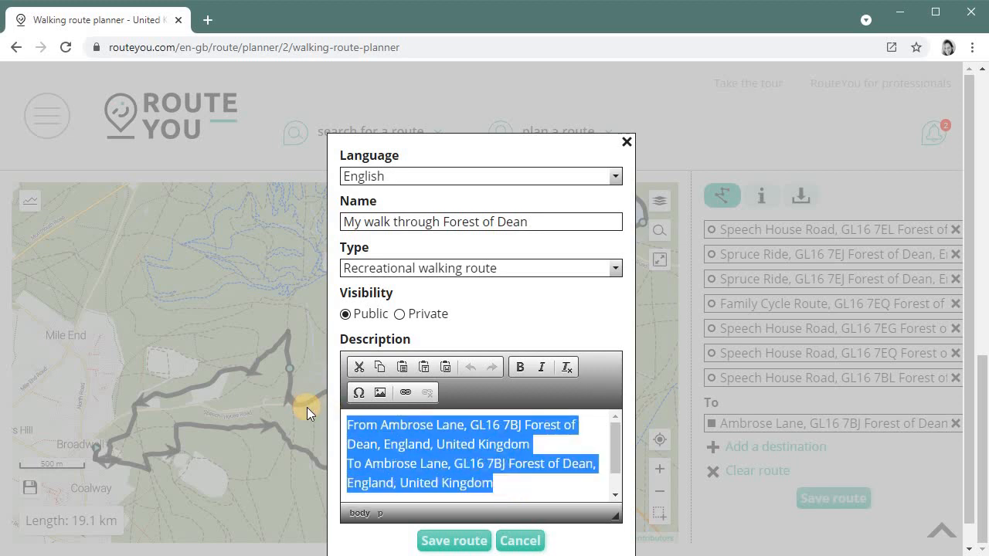
text(Desc)
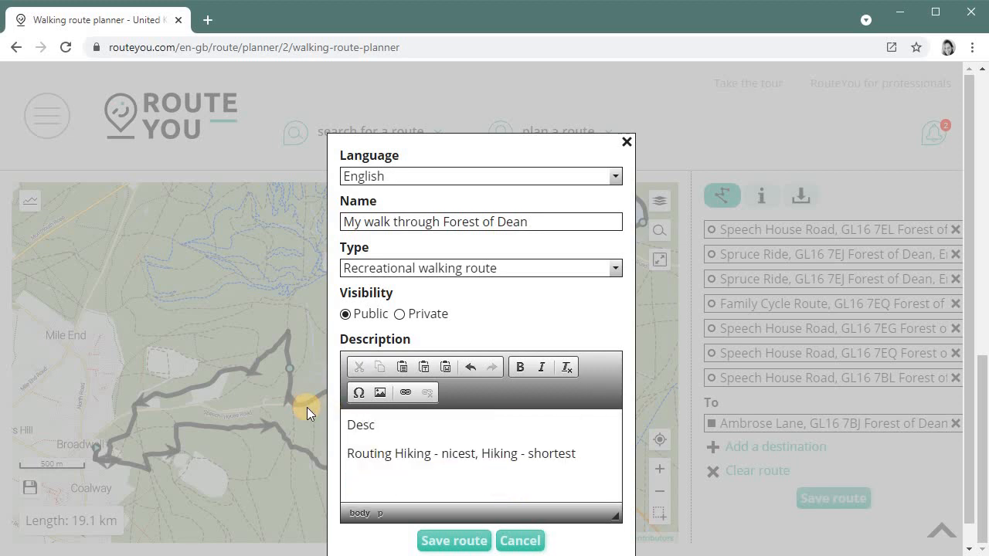
text(riptiohn)
key(BackSpace)
key(BackSpace)
text(n)
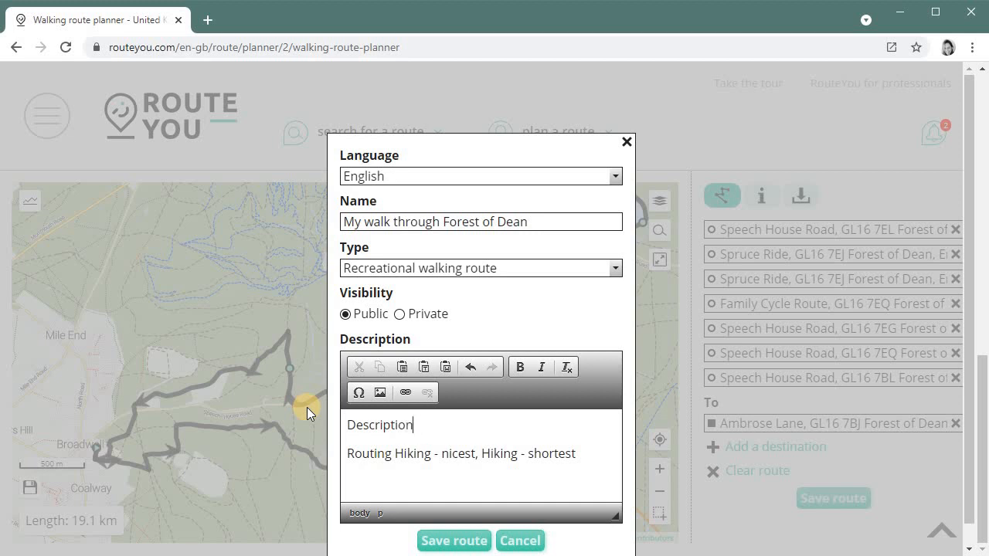
click(429, 539)
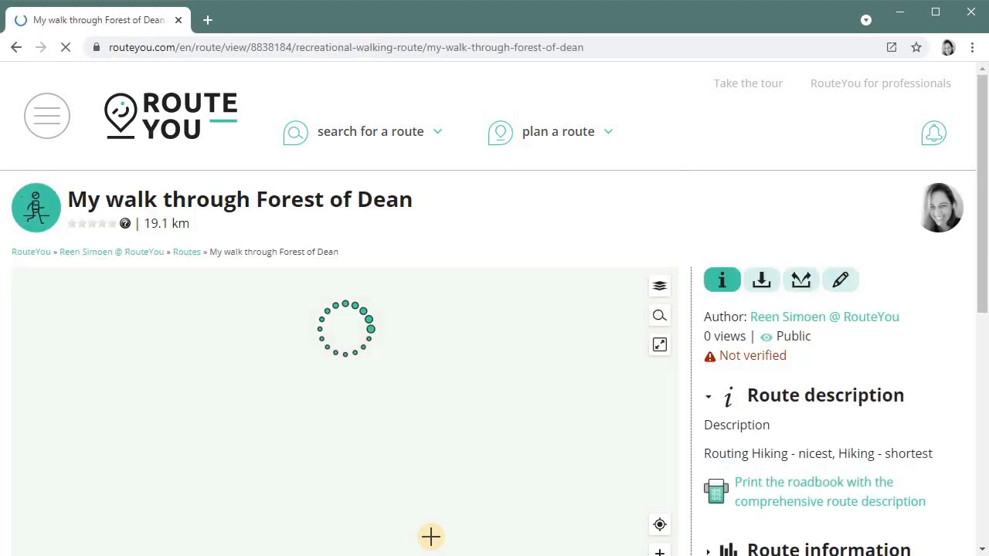
Reload the saved route's page and review its elevation profile, map and places of interest.
scroll(715, 257, down, 1)
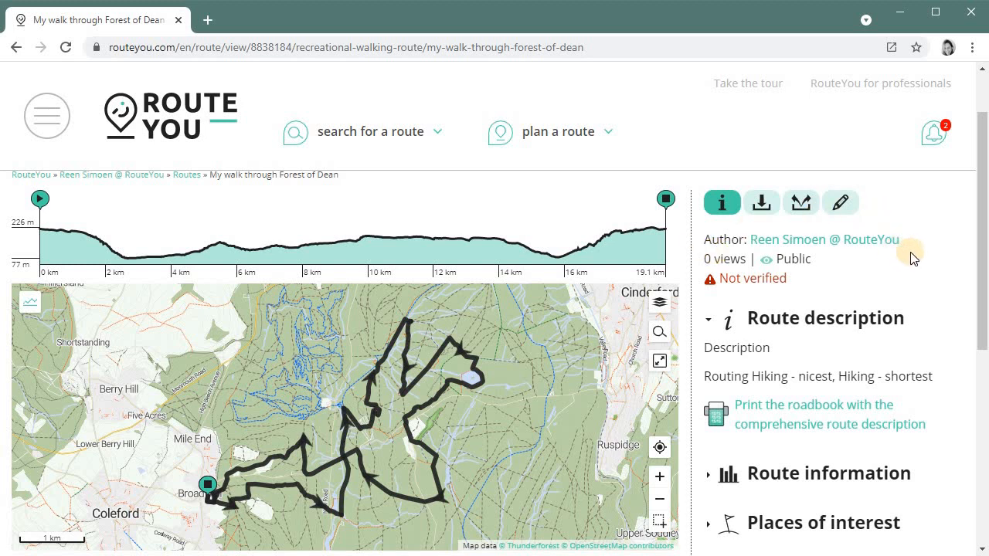
click(600, 48)
key(Return)
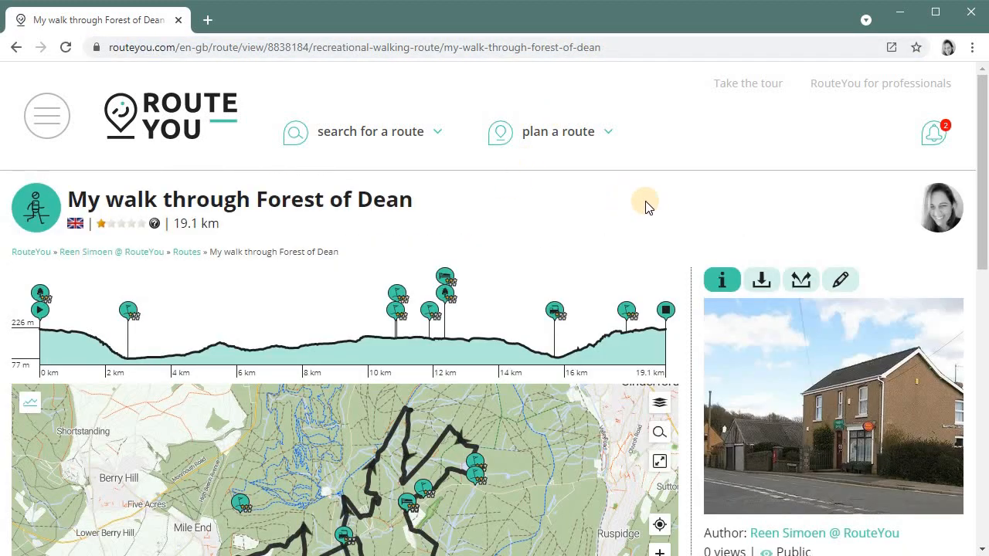
scroll(646, 207, down, 2)
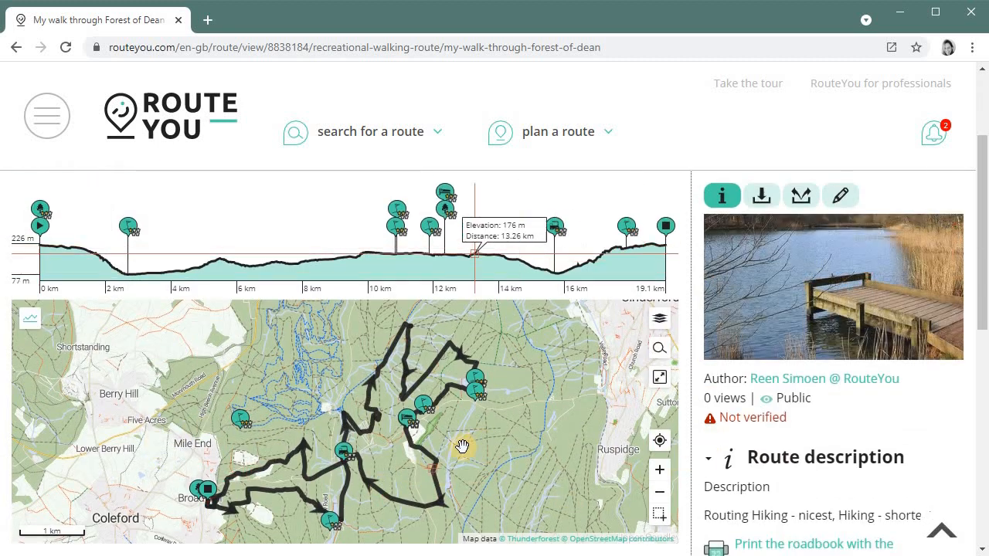